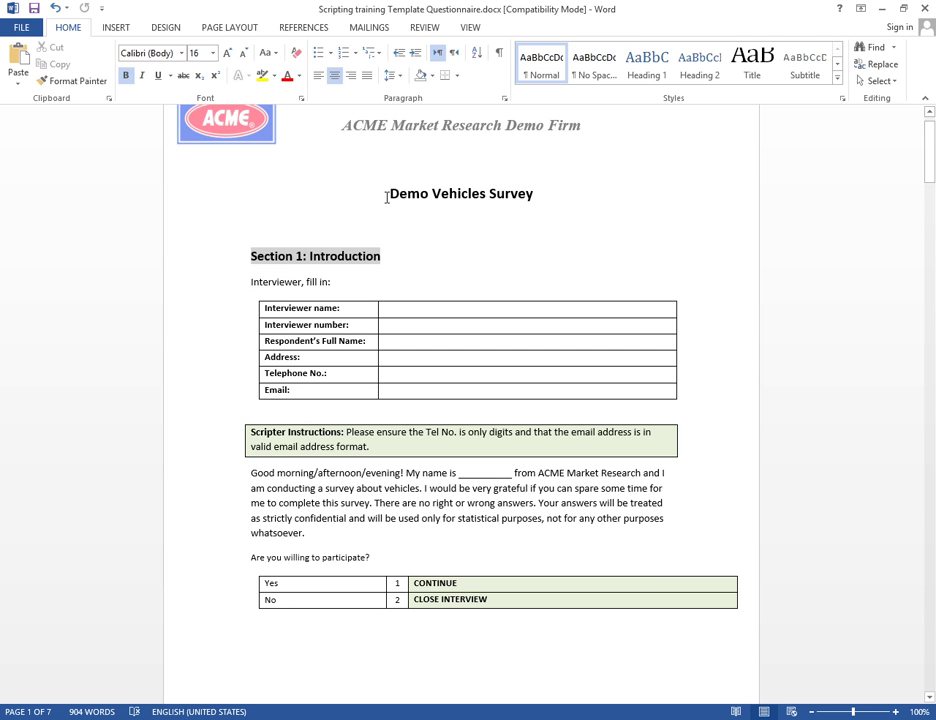
# Review the Word questionnaire's Section 1 introduction, Scripter Instructions and CONTINUE/CLOSE INTERVIEW rows
pyautogui.moveTo(388, 194); pyautogui.dragTo(548, 218)
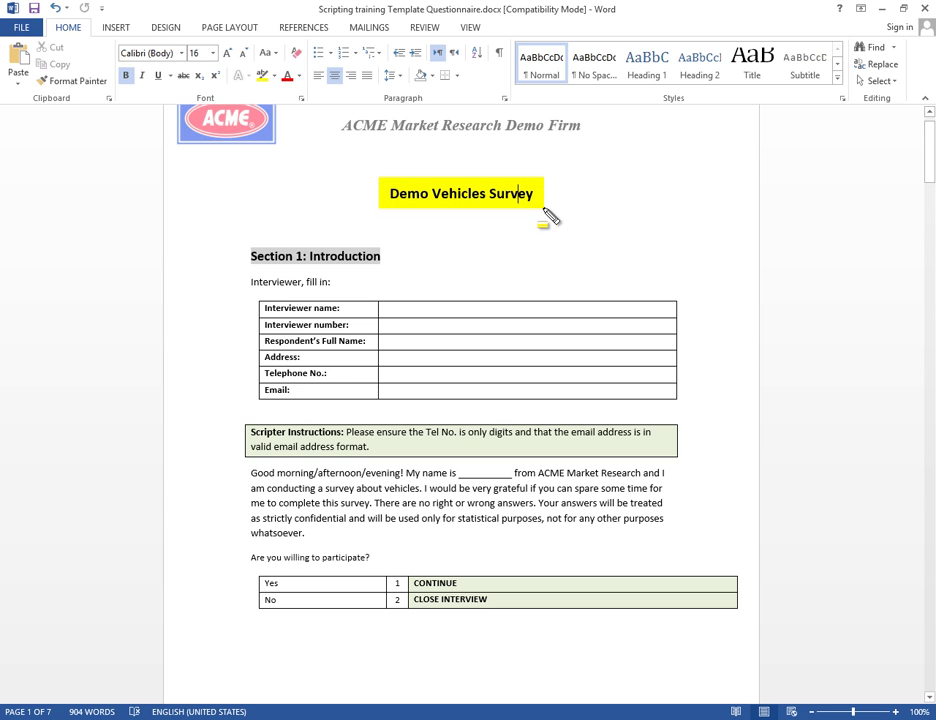
pyautogui.hotkey('ctrl', 'z')
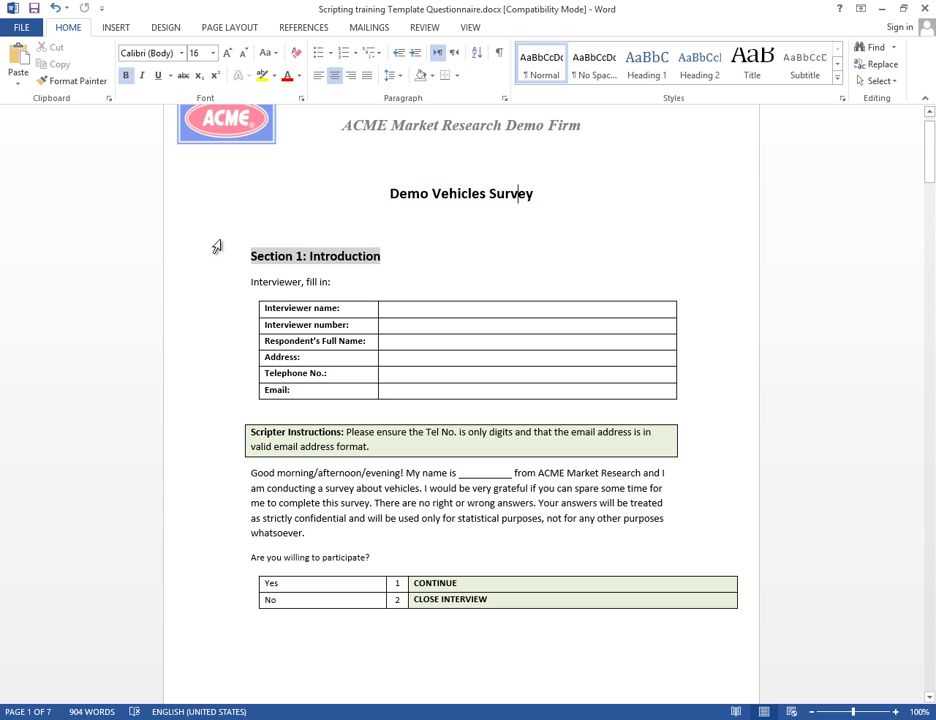
pyautogui.moveTo(222, 240)
pyautogui.mouseDown()
pyautogui.moveTo(515, 412)
pyautogui.moveTo(757, 624)
pyautogui.mouseUp()
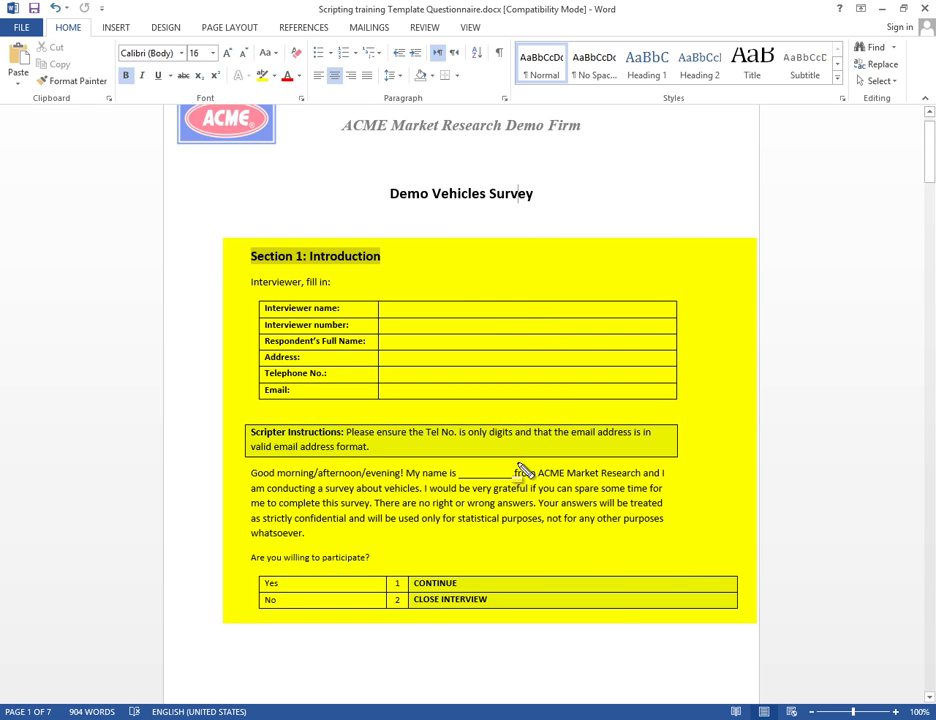
pyautogui.scroll(-8, 430, 382)
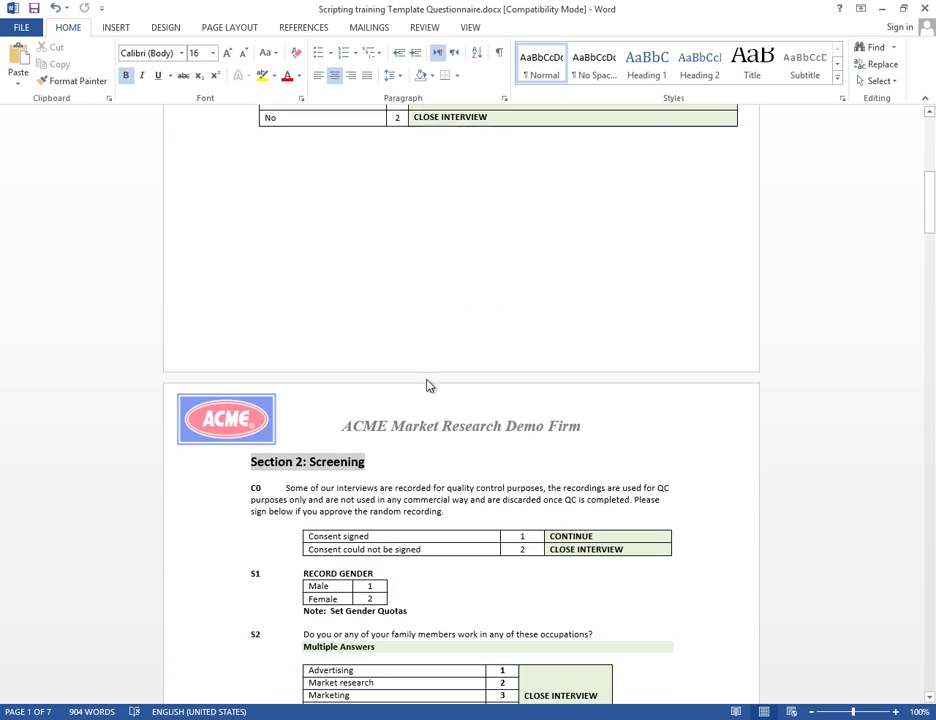
pyautogui.scroll(-1, 428, 385)
pyautogui.scroll(9, 337, 416)
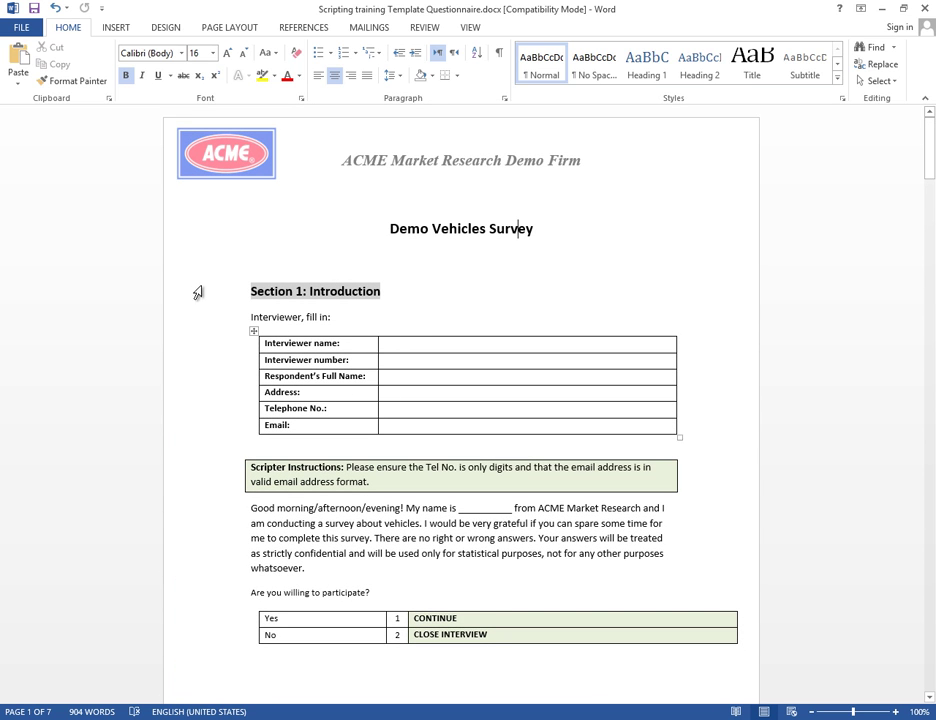
pyautogui.moveTo(220, 279); pyautogui.dragTo(402, 410)
pyautogui.moveTo(448, 468)
pyautogui.mouseDown()
pyautogui.moveTo(679, 648)
pyautogui.moveTo(735, 673)
pyautogui.moveTo(751, 665)
pyautogui.mouseUp()
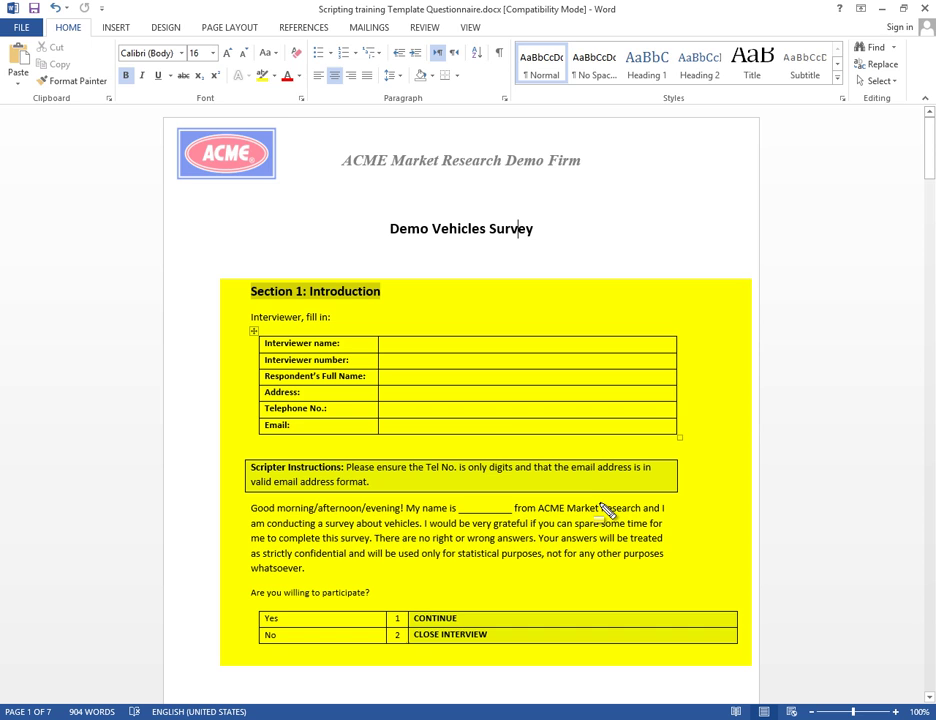
pyautogui.press('Escape')
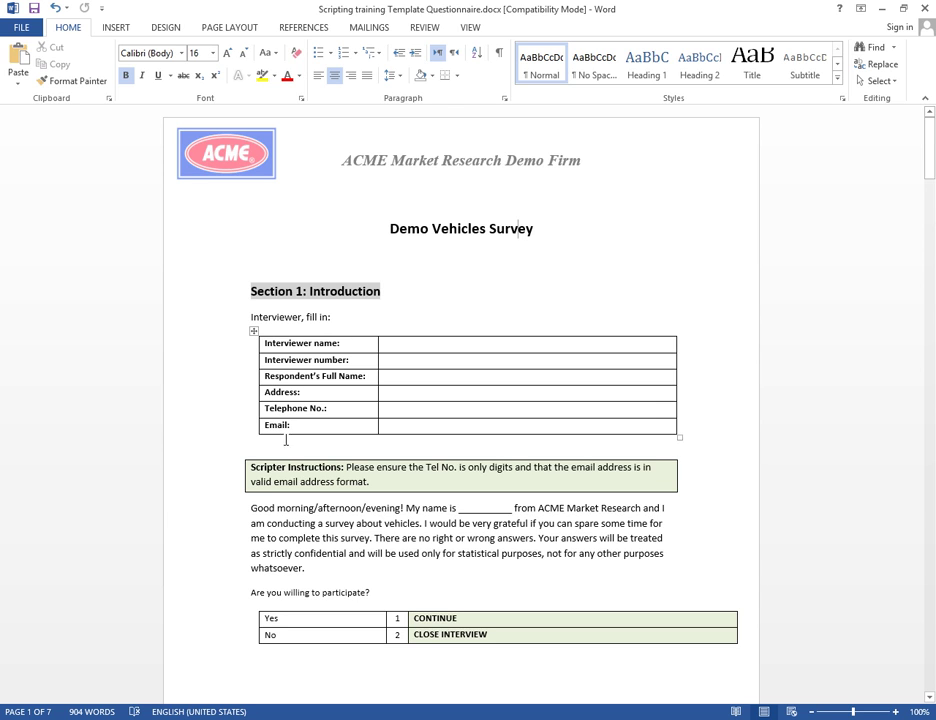
pyautogui.moveTo(251, 474); pyautogui.dragTo(690, 517)
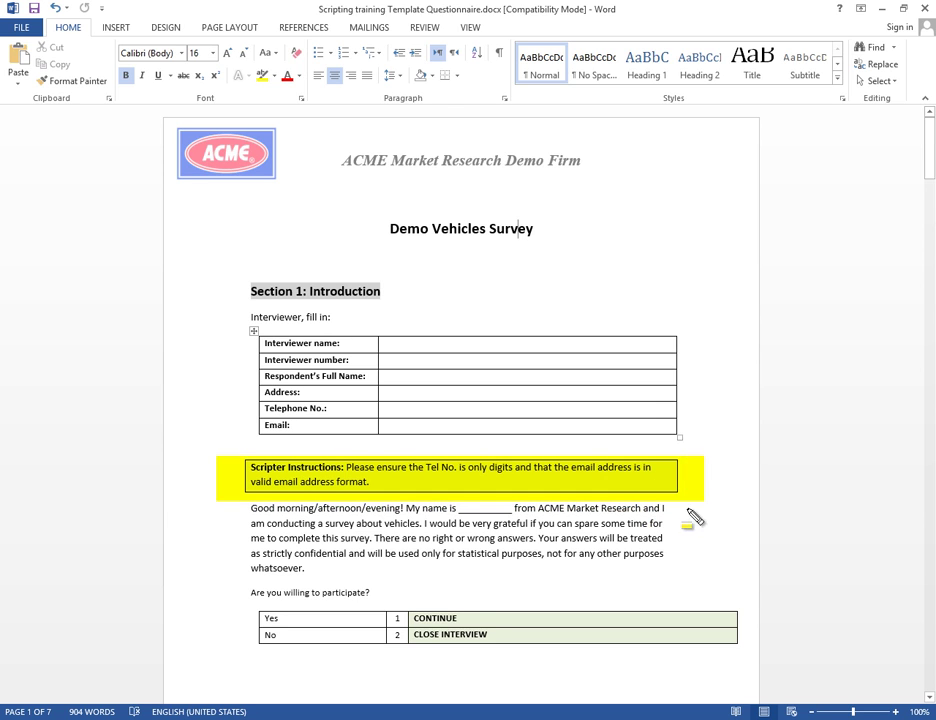
pyautogui.moveTo(407, 612)
pyautogui.mouseDown()
pyautogui.moveTo(660, 660)
pyautogui.moveTo(772, 668)
pyautogui.mouseUp()
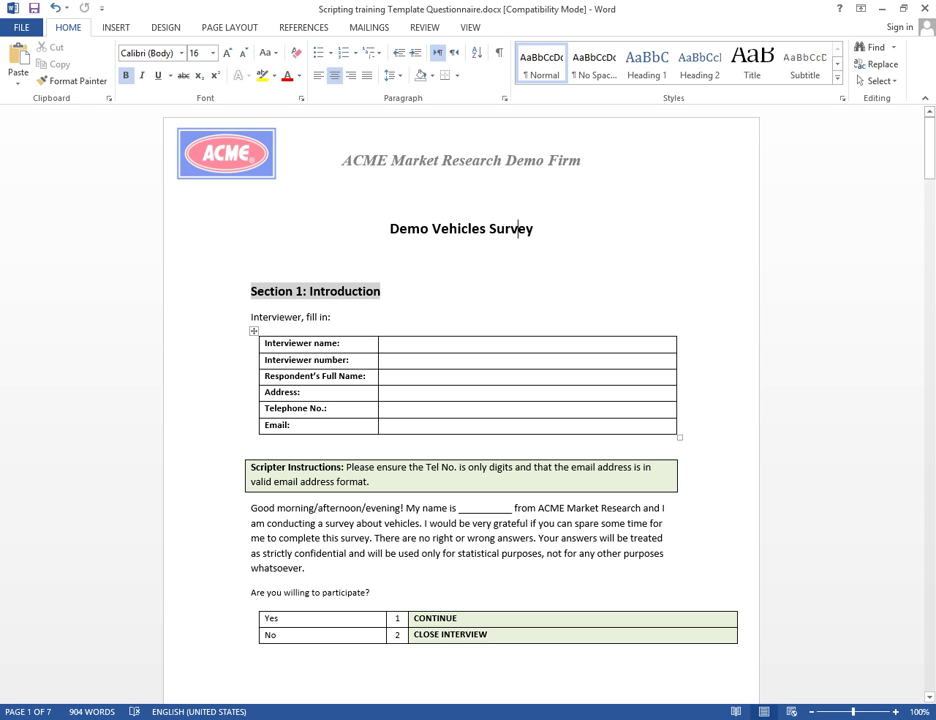
# Add the Introduction chapter using the copied heading, plus an Open Ended question
pyautogui.hotkey('alt', 'Tab')
pyautogui.hotkey('alt', 'Tab')
pyautogui.moveTo(297, 292); pyautogui.dragTo(380, 292)
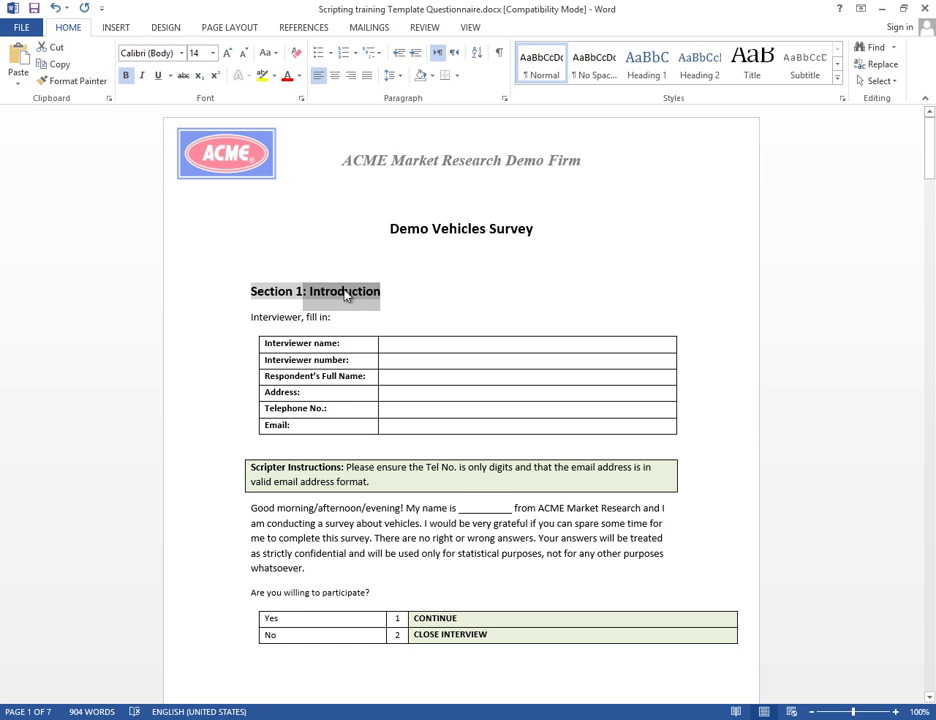
pyautogui.hotkey('ctrl', 'c')
pyautogui.hotkey('alt', 'Tab')
pyautogui.click(132, 25)
pyautogui.moveTo(142, 40)
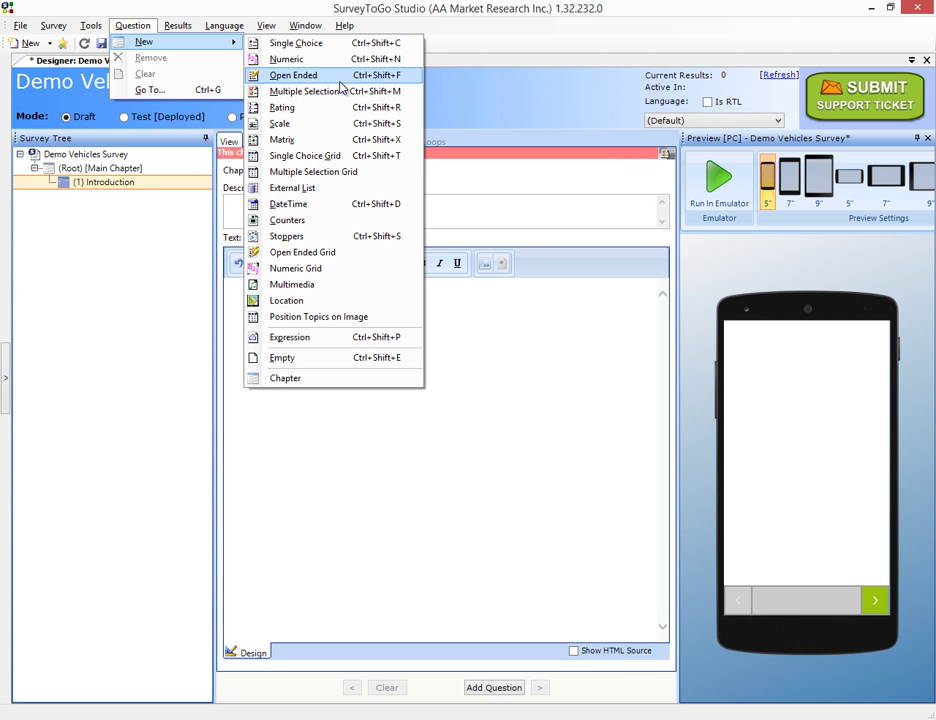
pyautogui.click(335, 73)
# Paste the six interviewer field labels from Word as the question's topics via Multi-Add
pyautogui.hotkey('alt', 'Tab')
pyautogui.moveTo(294, 347); pyautogui.dragTo(319, 378)
pyautogui.hotkey('ctrl', 'c')
pyautogui.hotkey('alt', 'Tab')
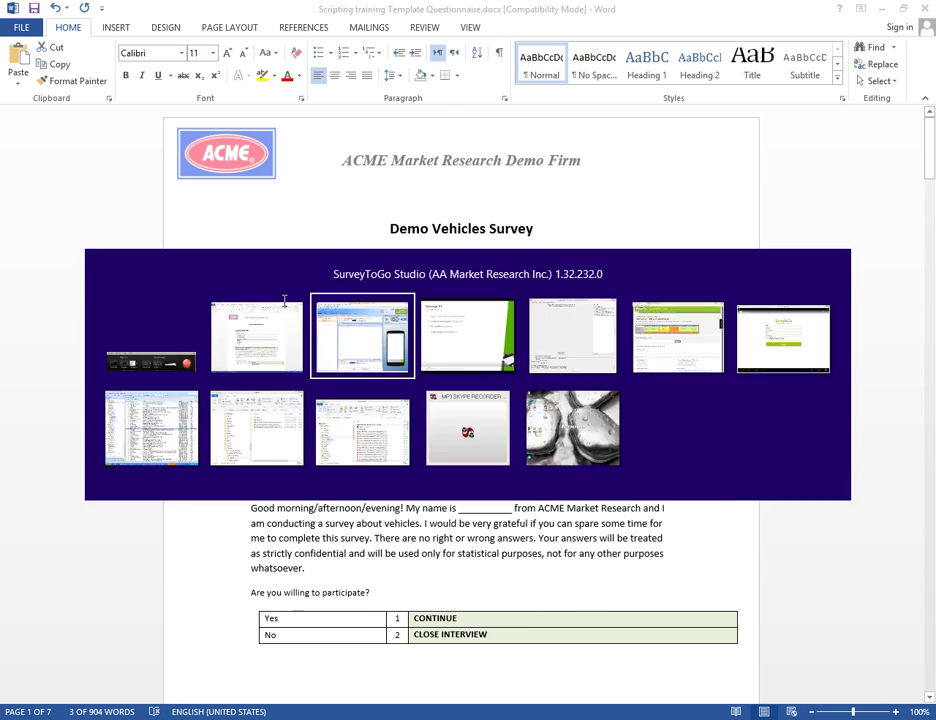
# Add a Single Choice question whose text is the greeting pasted from Word
pyautogui.hotkey('alt', 'Tab')
pyautogui.hotkey('alt', 'Tab')
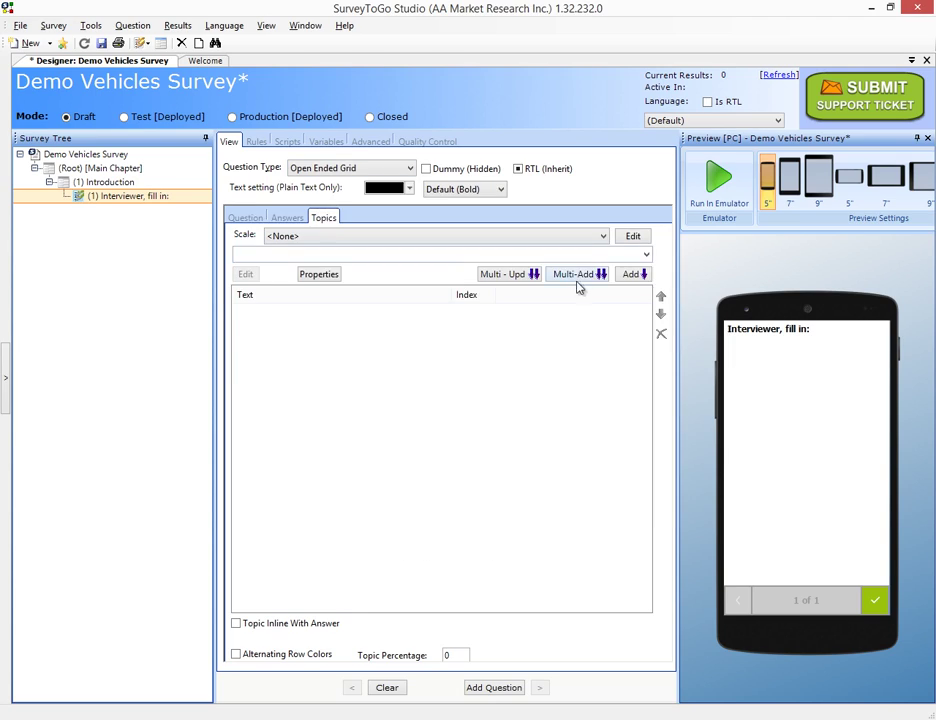
pyautogui.click(576, 274)
pyautogui.hotkey('ctrl', 'v')
pyautogui.click(577, 517)
pyautogui.click(132, 25)
pyautogui.click(250, 60)
pyautogui.hotkey('alt', 'Tab')
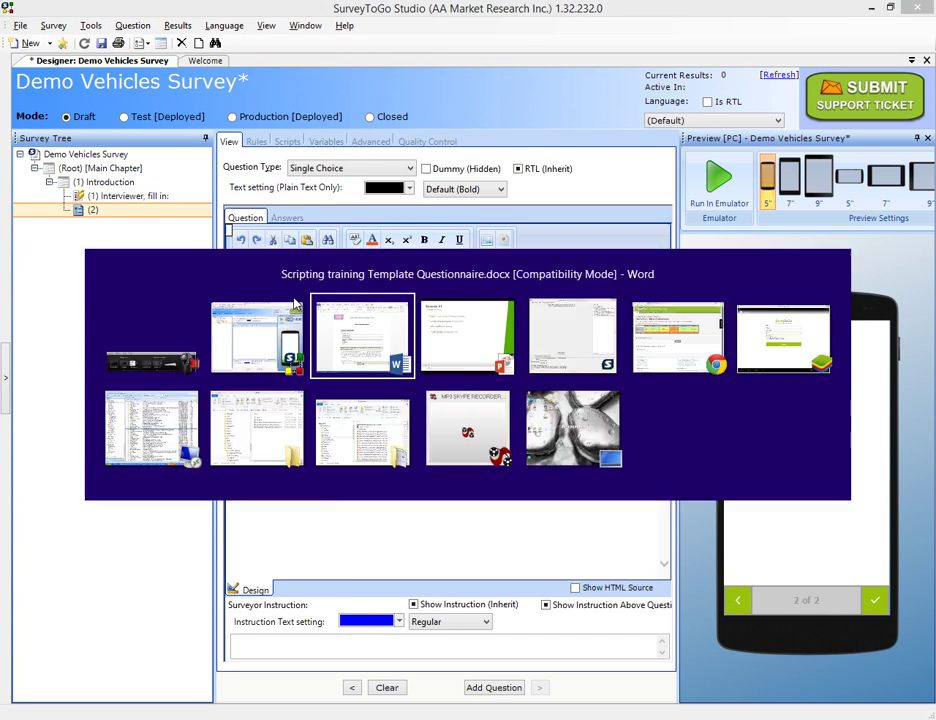
pyautogui.hotkey('alt', 'Tab')
pyautogui.hotkey('ctrl', 'v')
# Paste Yes and No from Word as the question's answers 1 and 2
pyautogui.hotkey('alt', 'Tab')
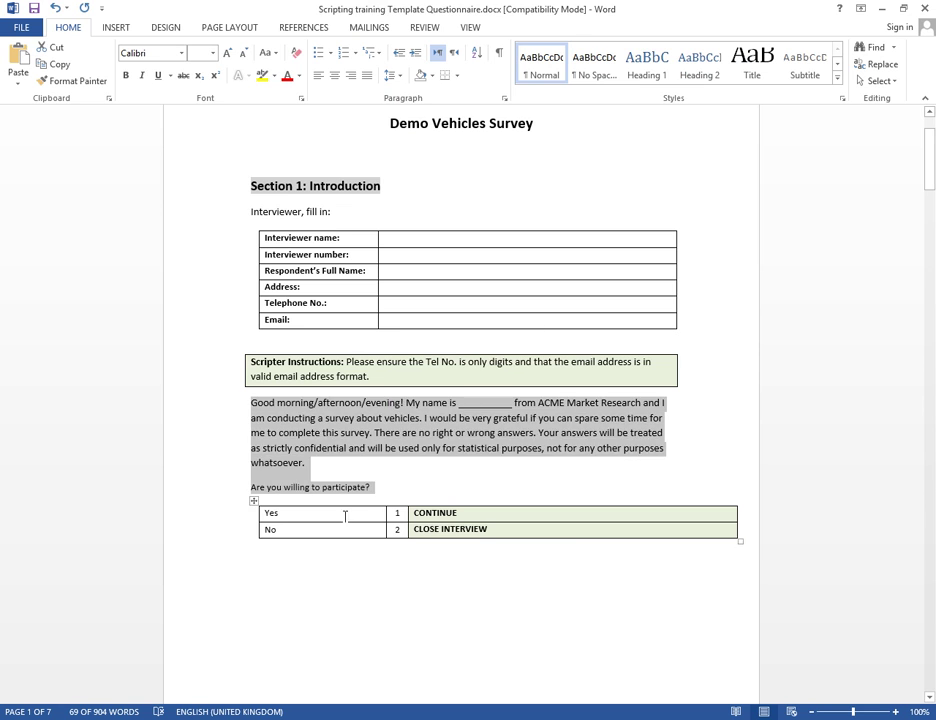
pyautogui.moveTo(345, 513); pyautogui.dragTo(345, 528)
pyautogui.hotkey('ctrl', 'c')
pyautogui.hotkey('alt', 'Tab')
pyautogui.click(287, 217)
pyautogui.click(576, 274)
pyautogui.hotkey('ctrl', 'v')
pyautogui.click(573, 513)
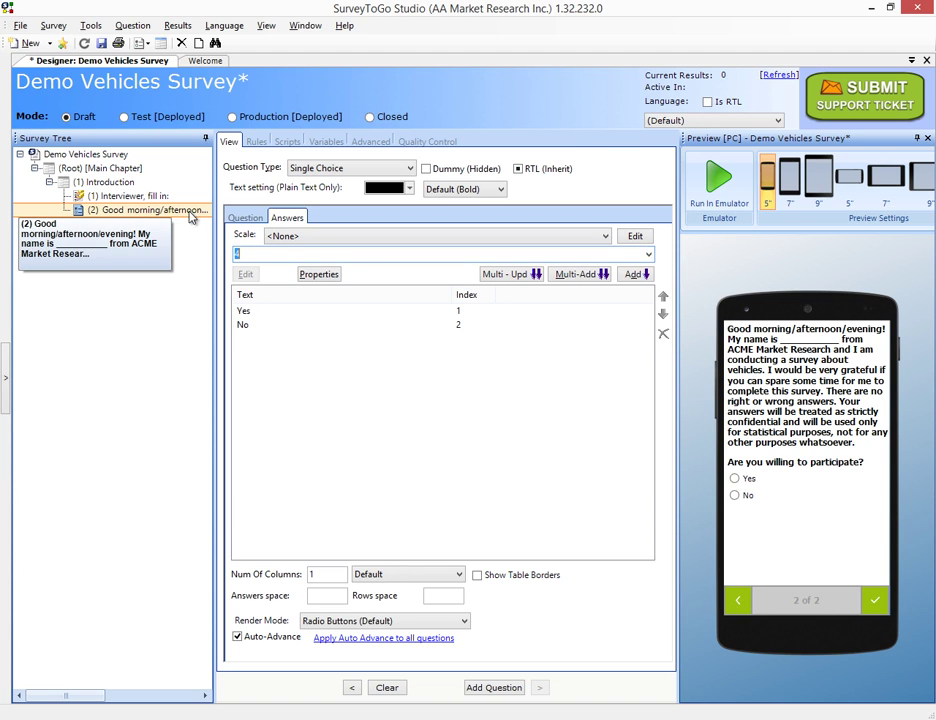
pyautogui.click(110, 183)
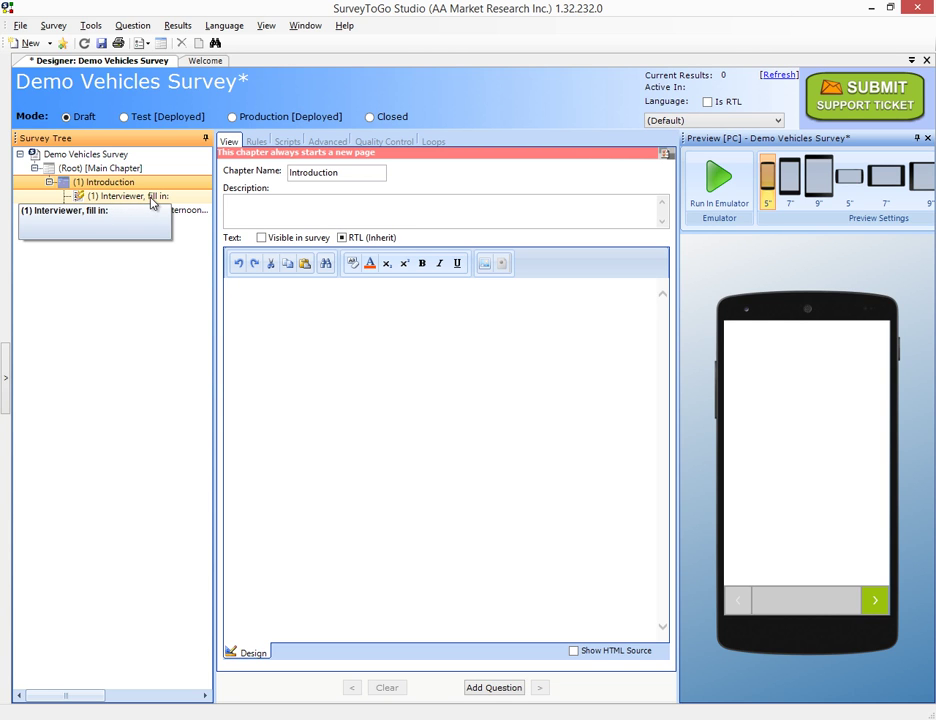
# Check the Interviewer fill-in question's six topics and the greeting's Yes/No answers, then return to Word
pyautogui.click(150, 198)
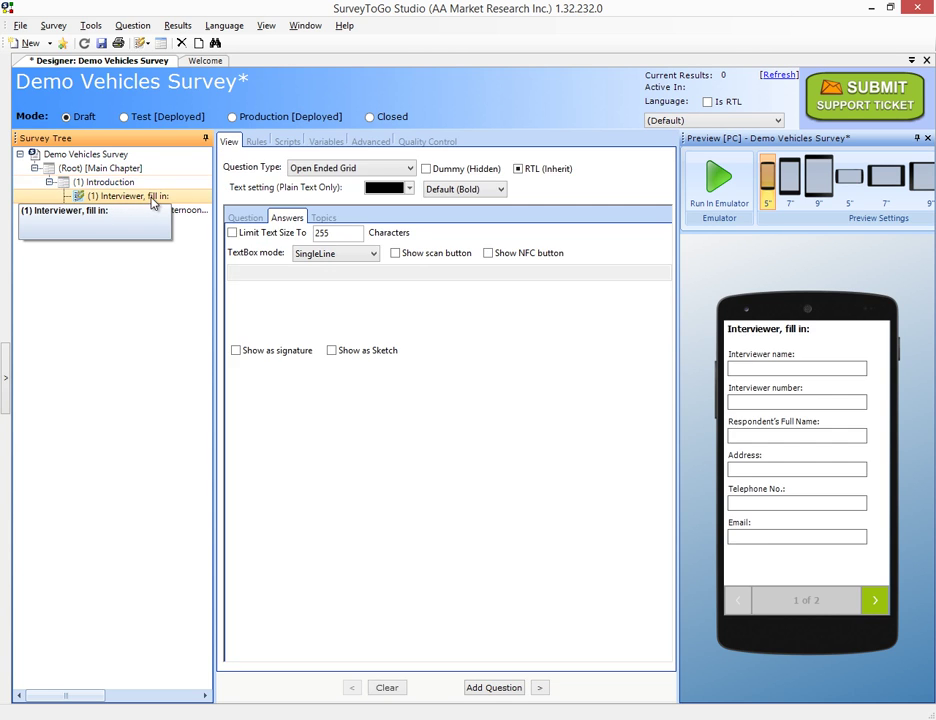
pyautogui.click(324, 218)
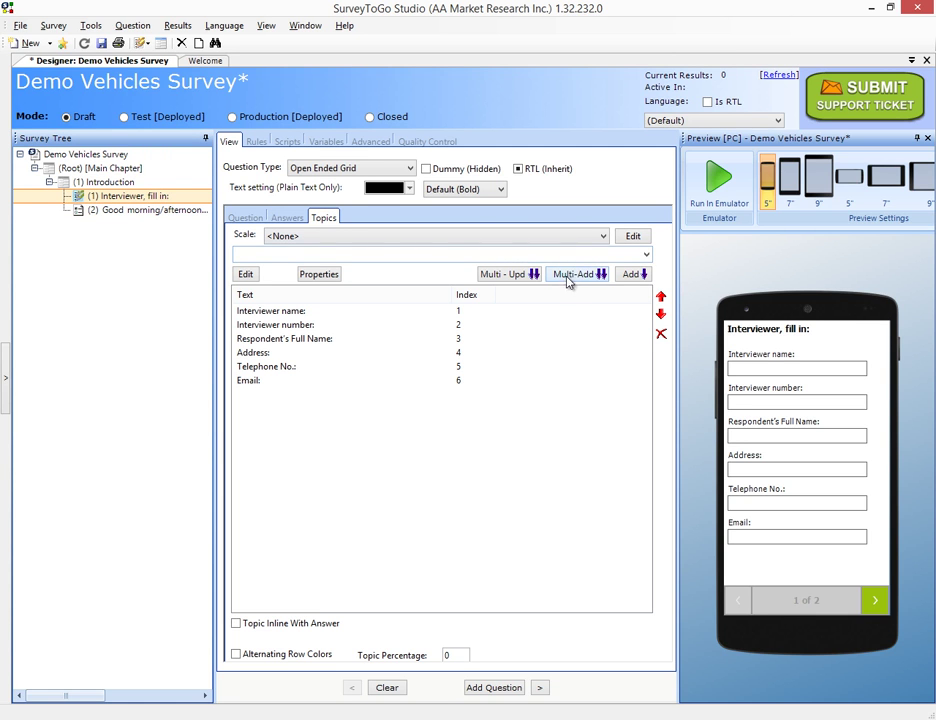
pyautogui.click(140, 211)
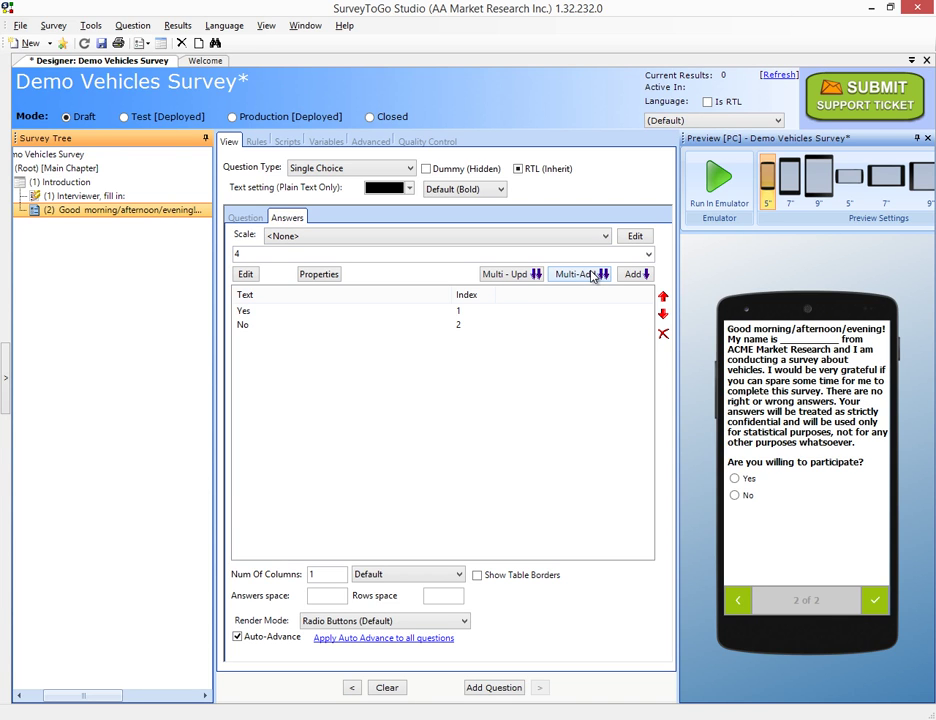
pyautogui.moveTo(100, 696); pyautogui.dragTo(67, 696)
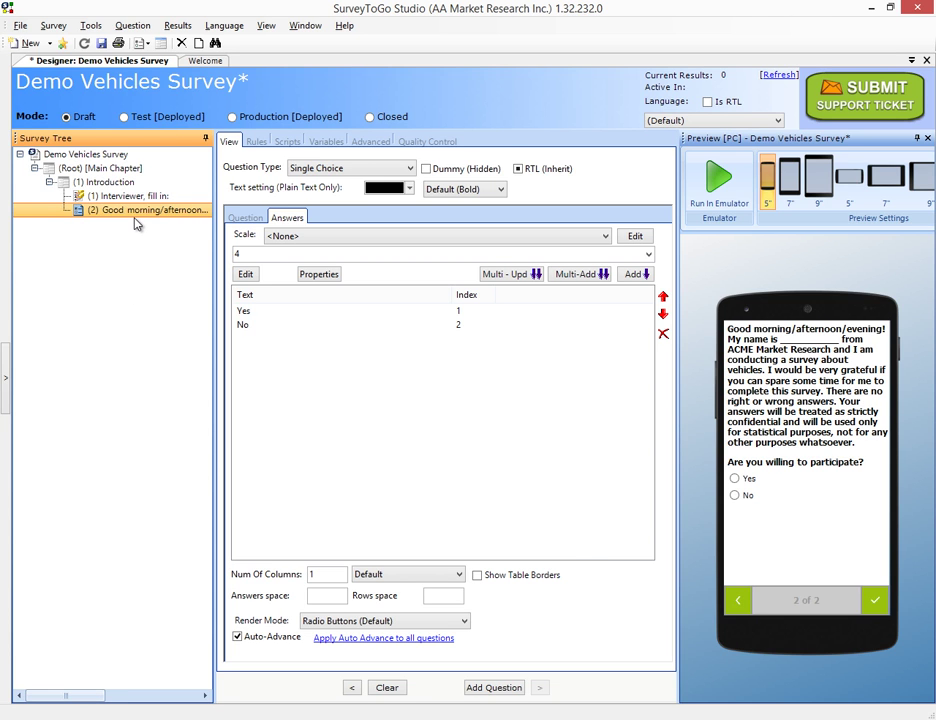
pyautogui.hotkey('alt', 'Tab')
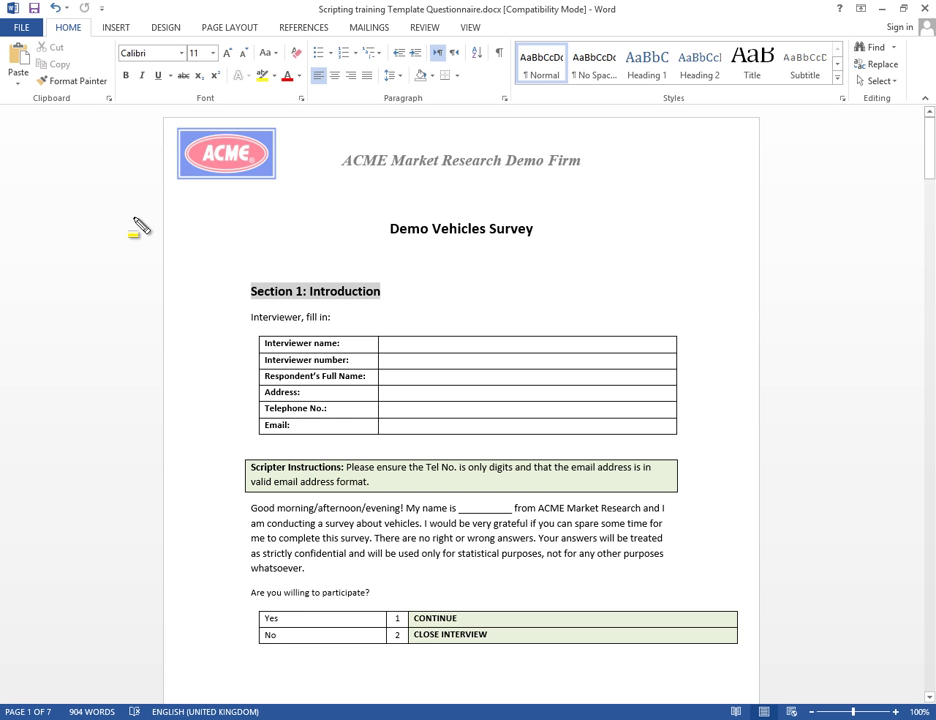
# Highlight the Scripter Instructions on telephone digits and email format, then clear the mark
pyautogui.moveTo(227, 461)
pyautogui.mouseDown()
pyautogui.moveTo(539, 500)
pyautogui.moveTo(720, 507)
pyautogui.mouseUp()
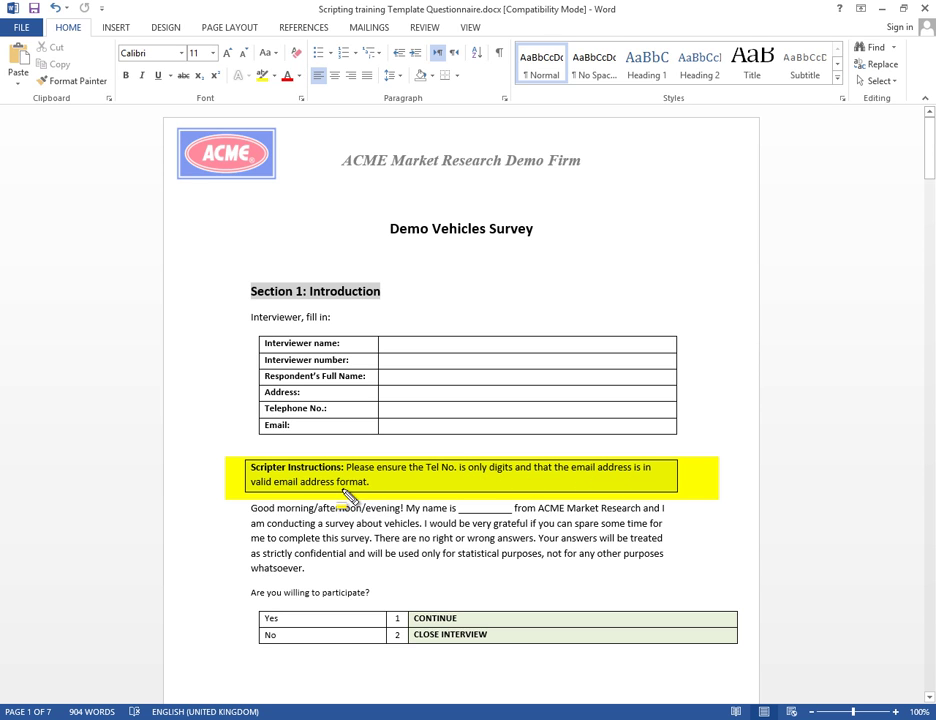
pyautogui.hotkey('ctrl', 'z')
# Add a new validation rule on the Interviewer fill-in question's Rules tab
pyautogui.hotkey('alt', 'Tab')
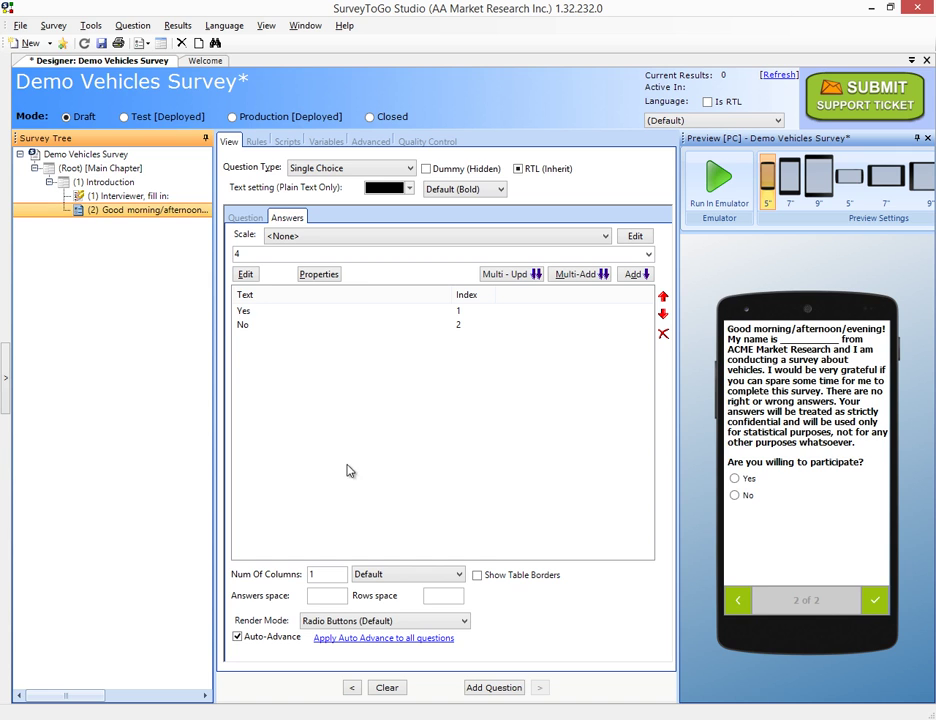
pyautogui.click(138, 197)
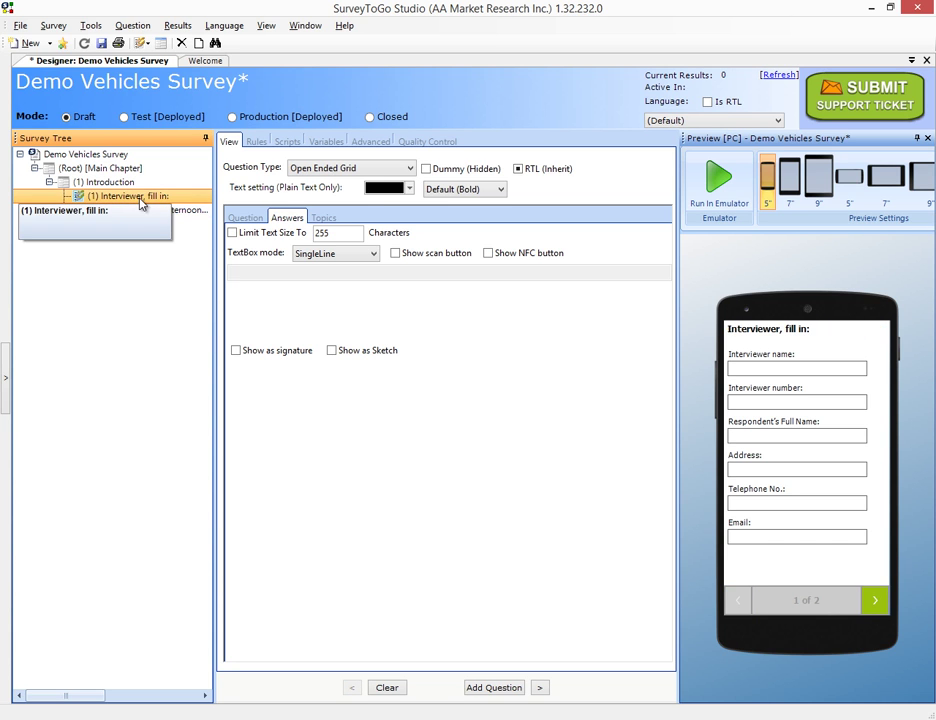
pyautogui.click(245, 215)
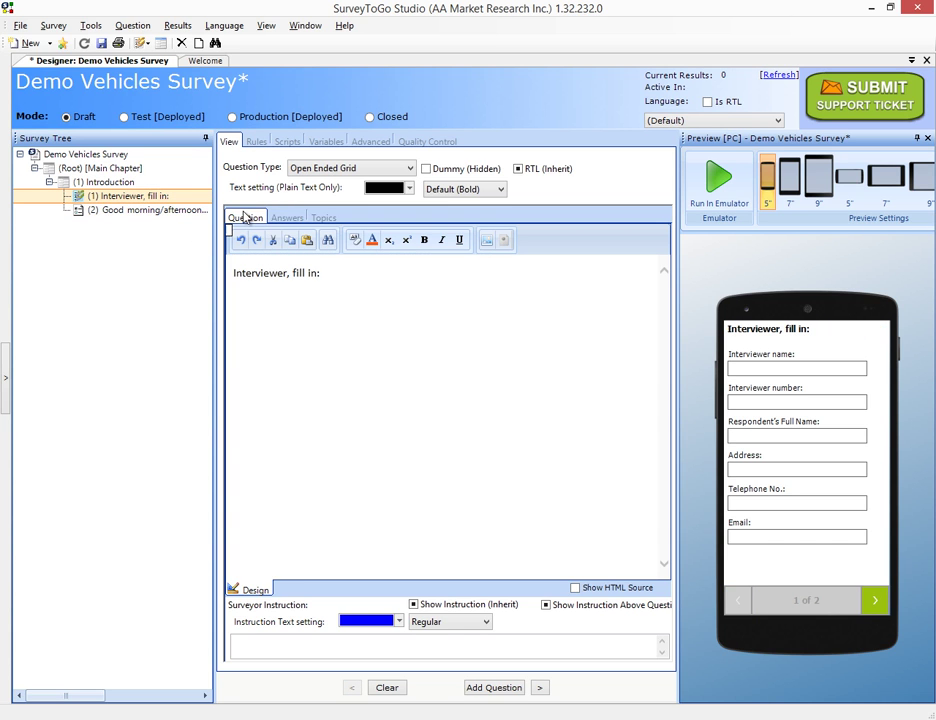
pyautogui.click(258, 143)
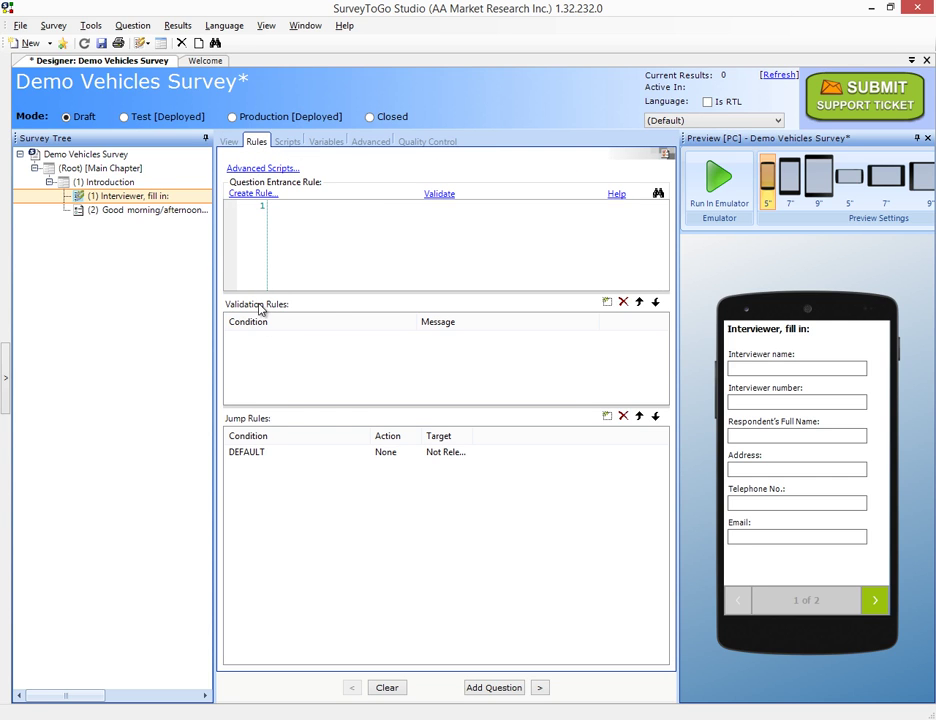
pyautogui.click(606, 303)
pyautogui.click(277, 343)
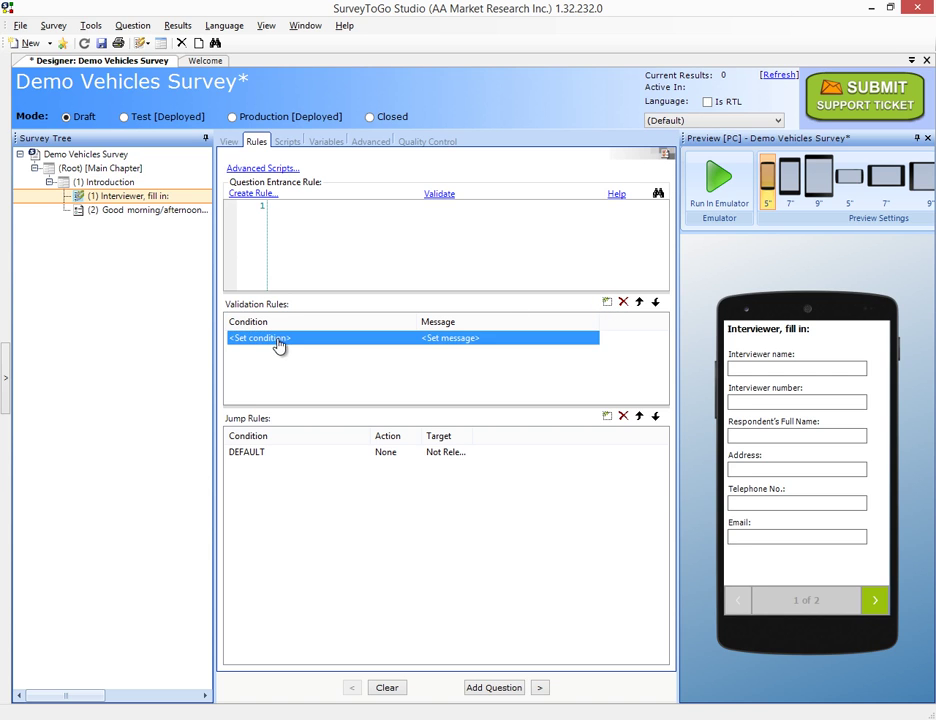
pyautogui.click(279, 345)
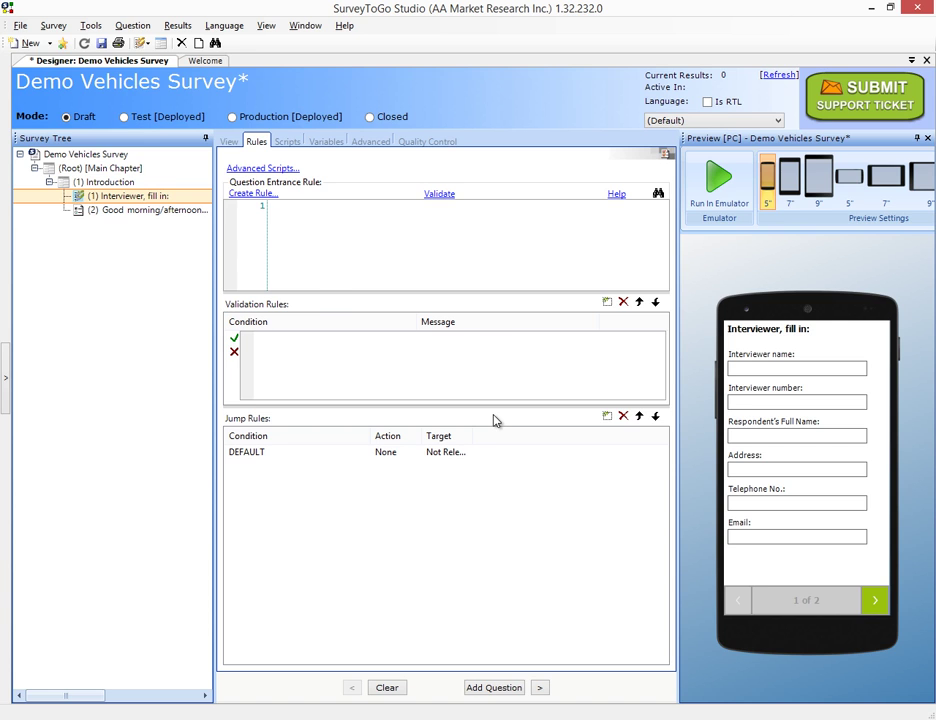
# Enter the validation condition !IsAllDigits(AnswerChoice(CurrQues,5))
pyautogui.write('IsAllDigits(A')
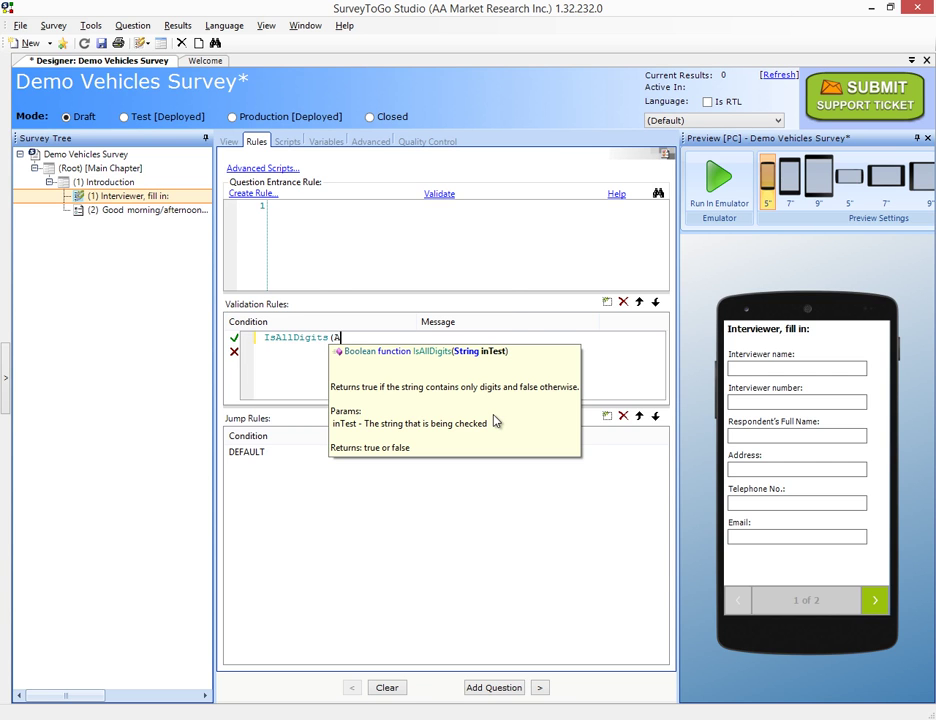
pyautogui.write('nswer')
pyautogui.press('Down')
pyautogui.press('Return')
pyautogui.write('(Cu')
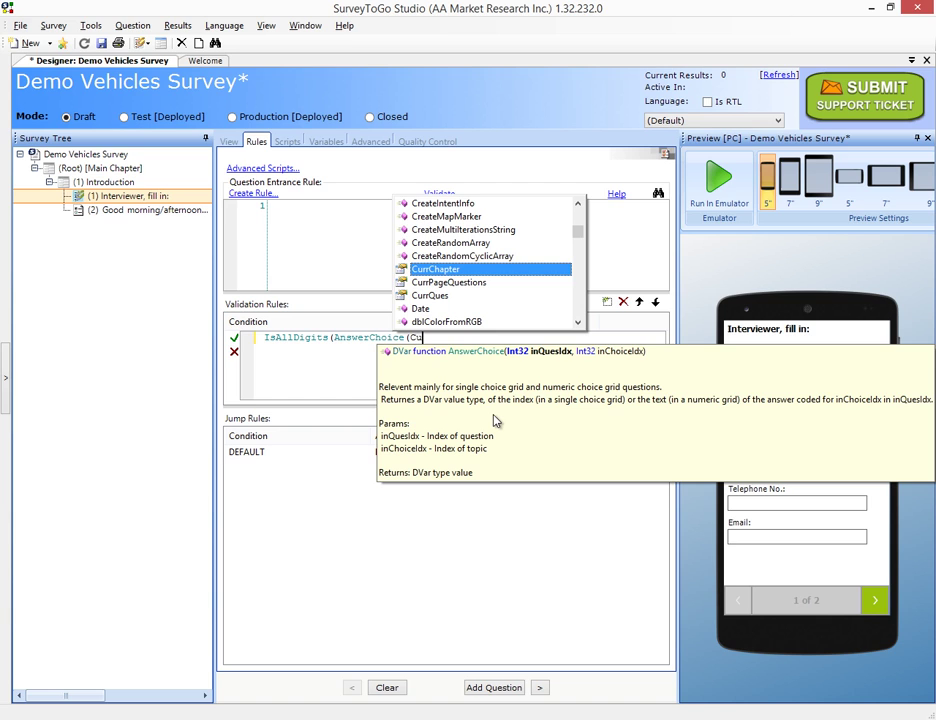
pyautogui.write('rrQues')
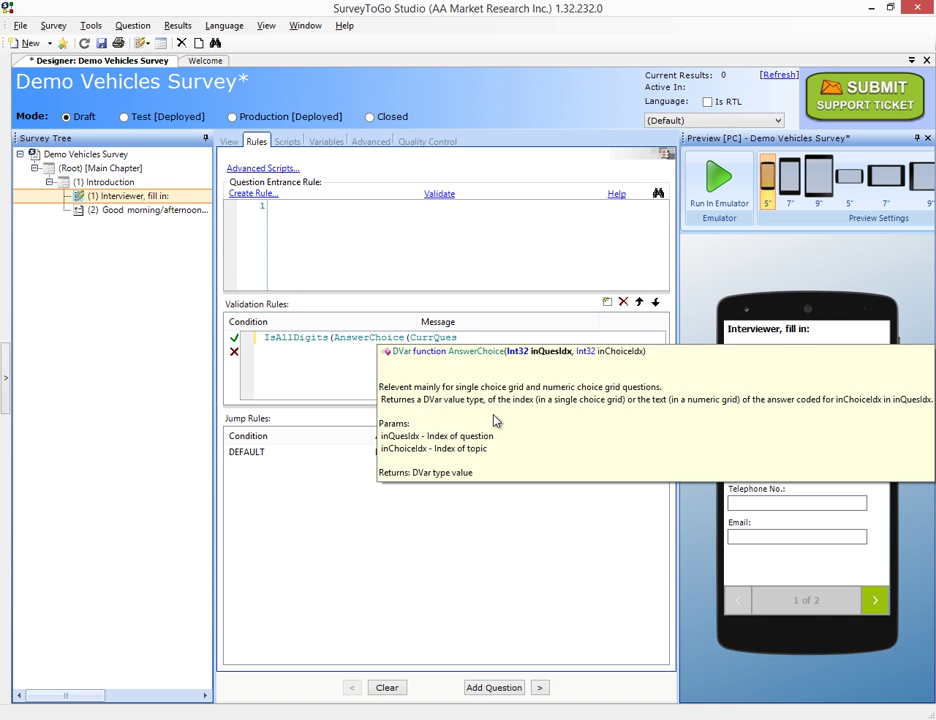
pyautogui.write(',5))')
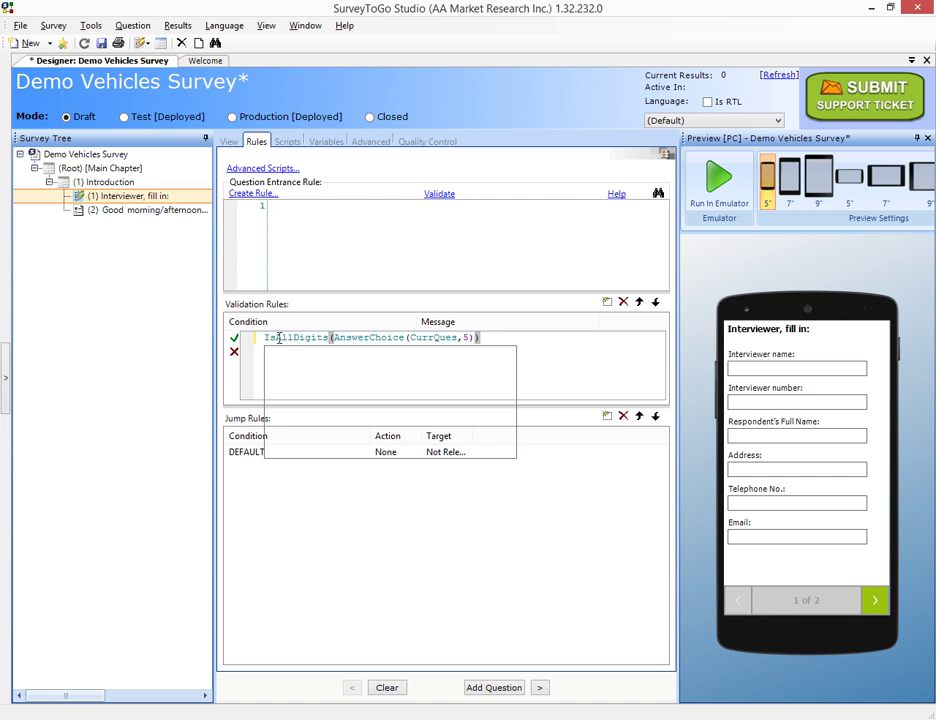
pyautogui.moveTo(302, 337)
pyautogui.press('Home')
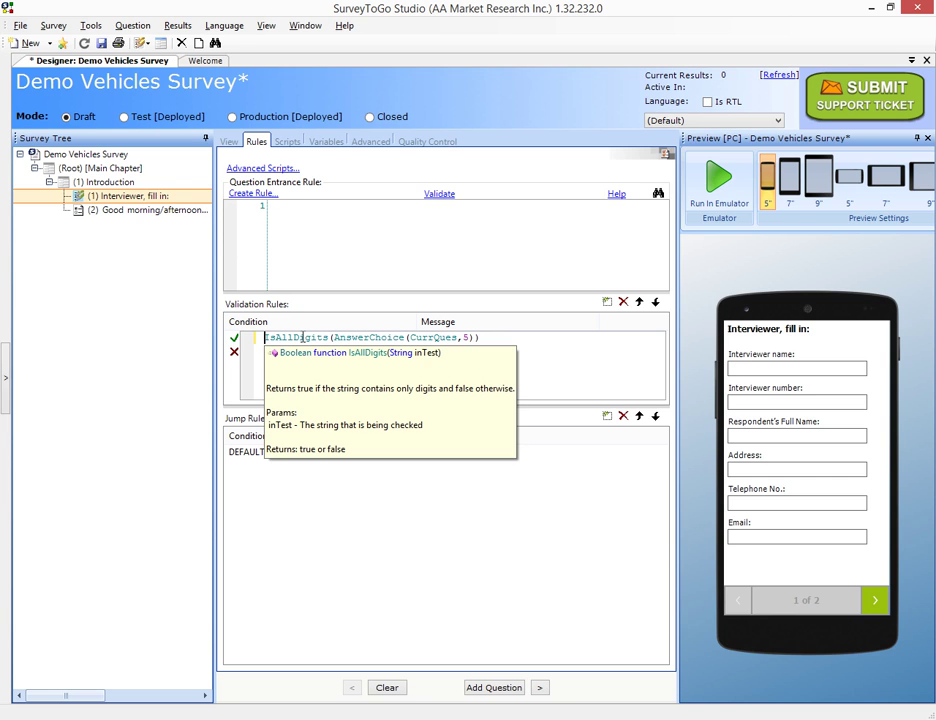
pyautogui.write('!')
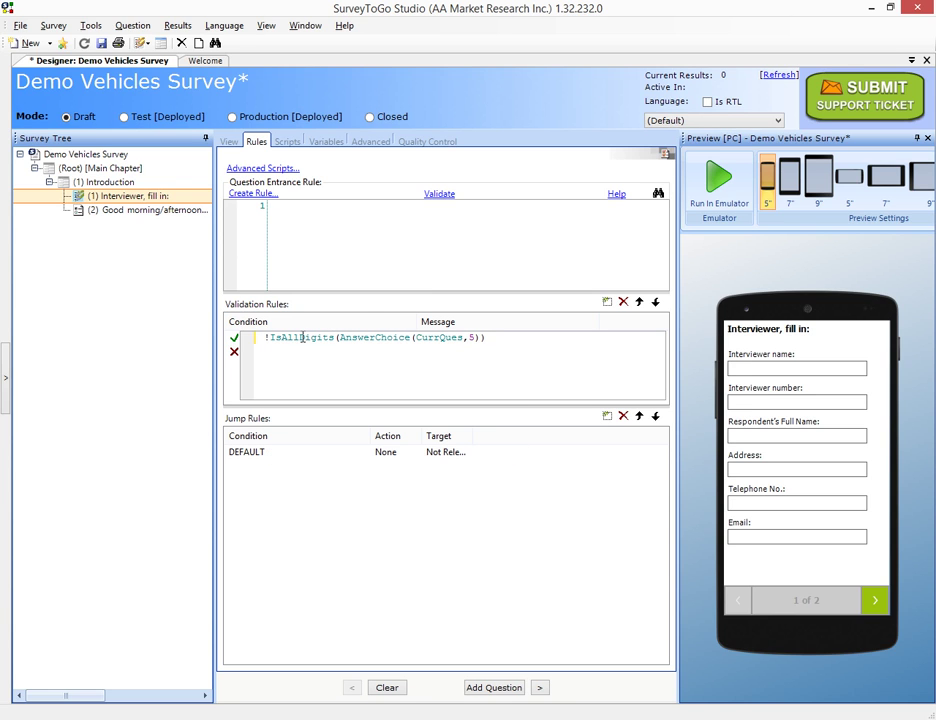
pyautogui.click(234, 345)
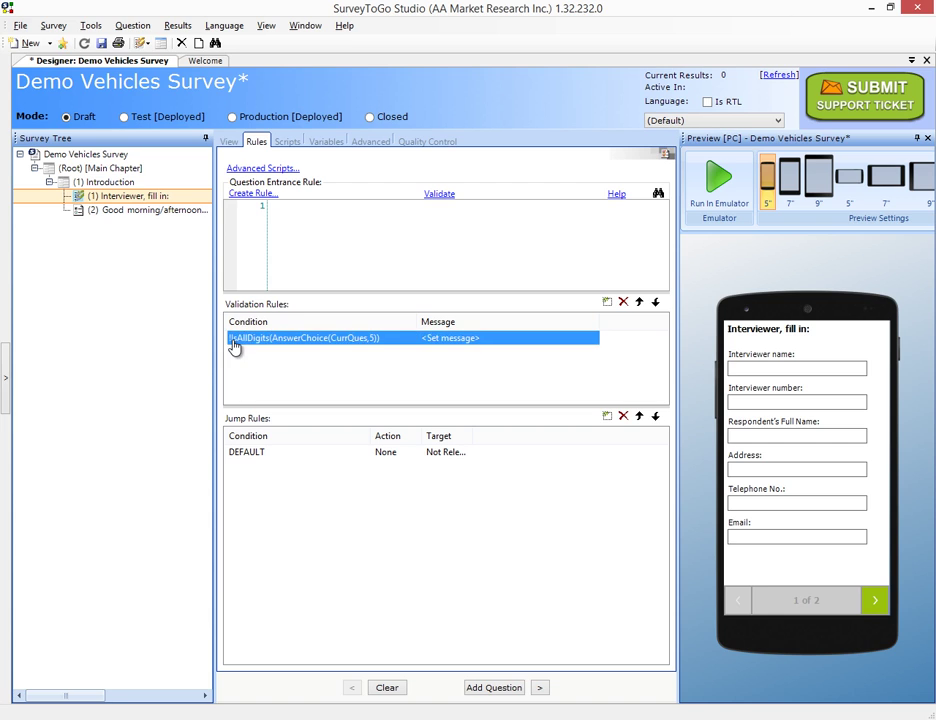
# Set the rule's message to 'Please enter numbers in telephone field' and confirm it
pyautogui.click(445, 340)
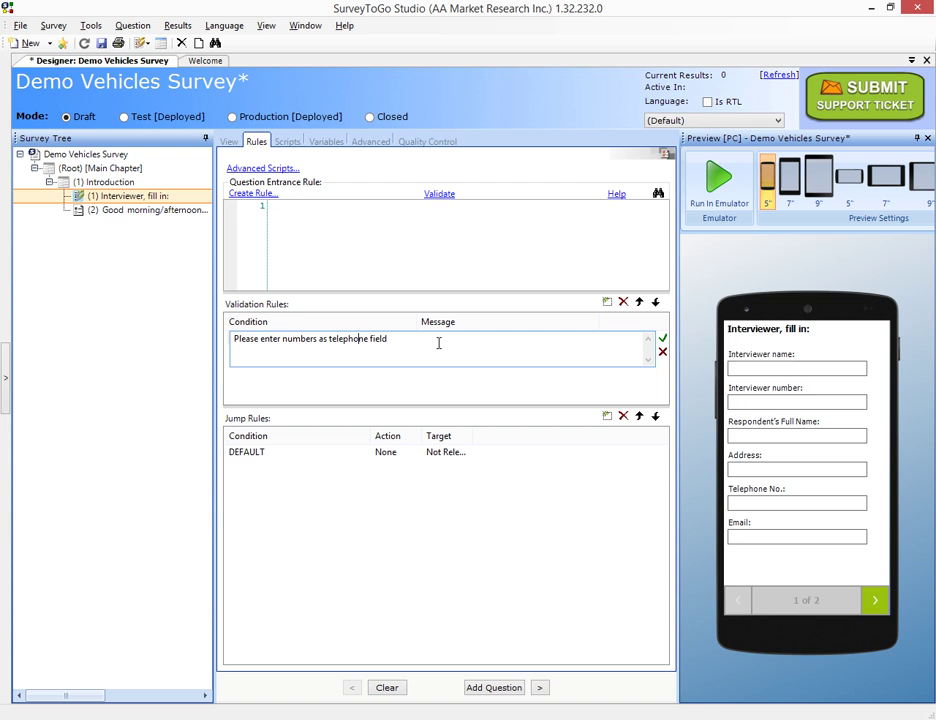
pyautogui.press('Delete')
pyautogui.press('Delete')
pyautogui.write('in')
pyautogui.click(662, 339)
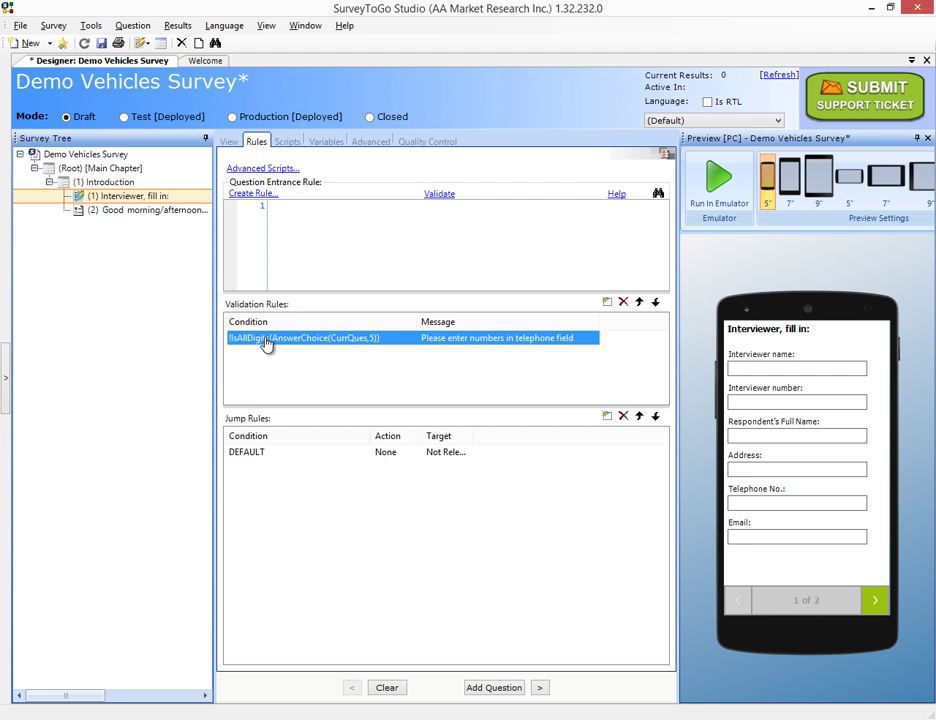
# Add another validation rule with condition IsEMail(AnswerChoice(CurrQues,6))
pyautogui.click(607, 301)
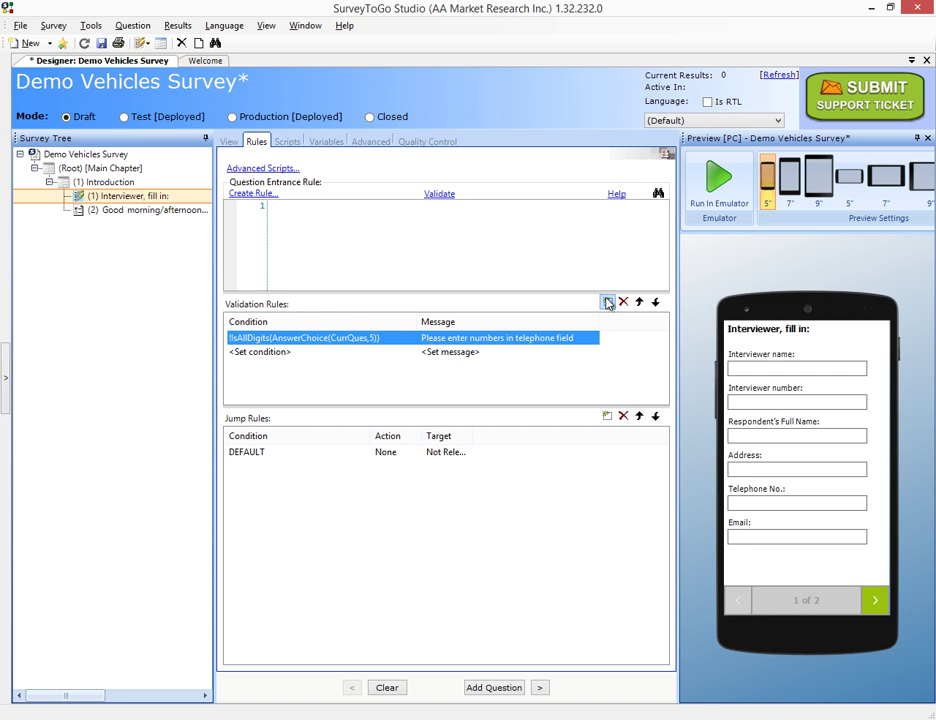
pyautogui.click(250, 352)
pyautogui.click(255, 352)
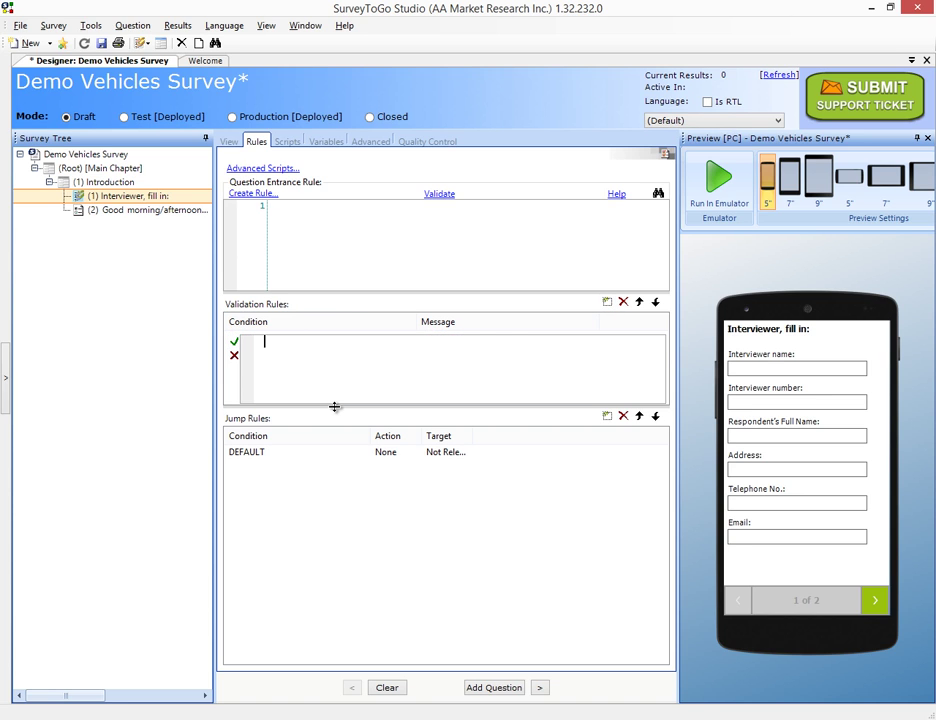
pyautogui.write('ISEMail(Answer')
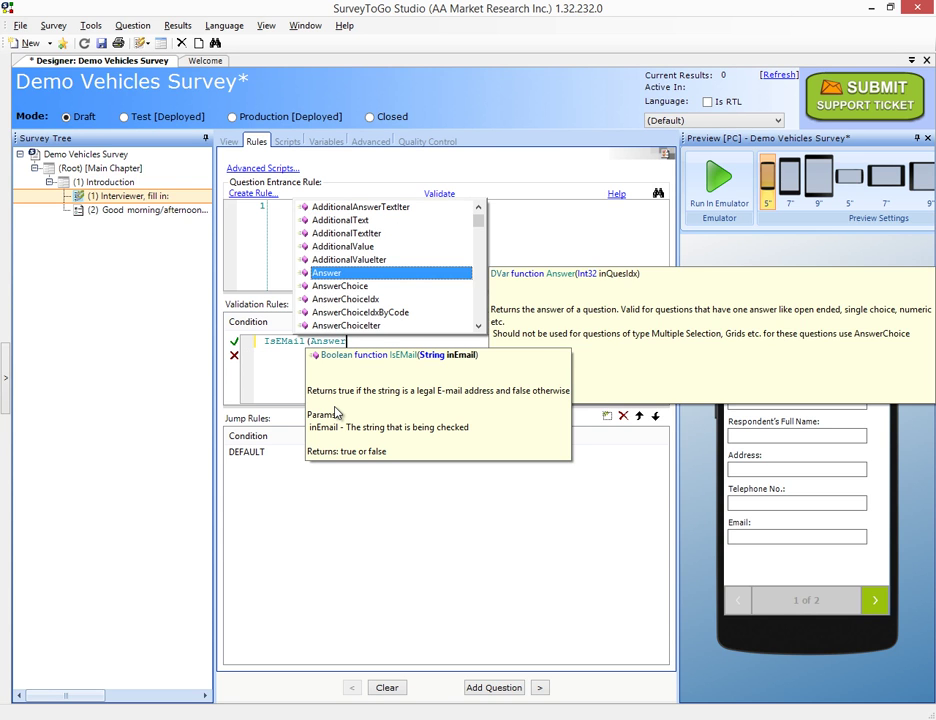
pyautogui.press('Down')
pyautogui.press('Return')
pyautogui.write('(Curr')
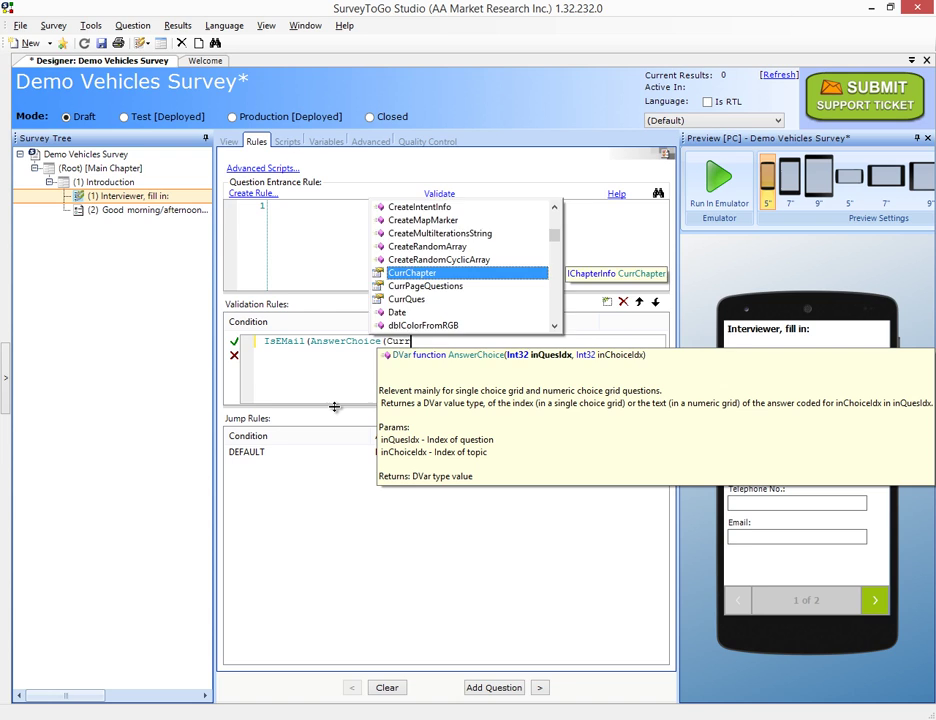
pyautogui.press('Return')
pyautogui.press('BackSpace')
pyautogui.press('BackSpace')
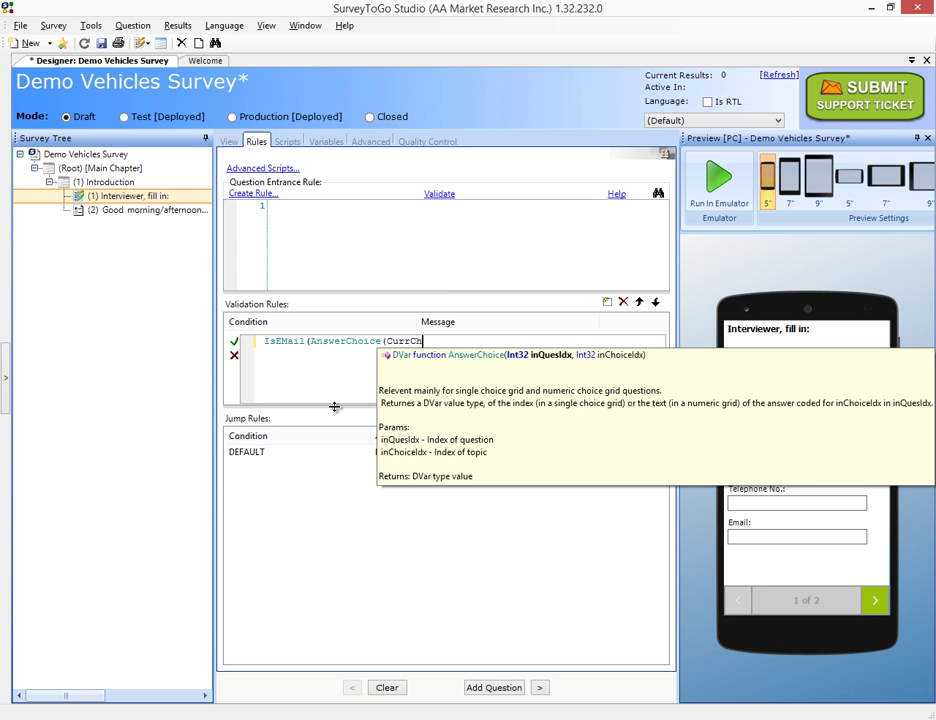
pyautogui.write('Ques,')
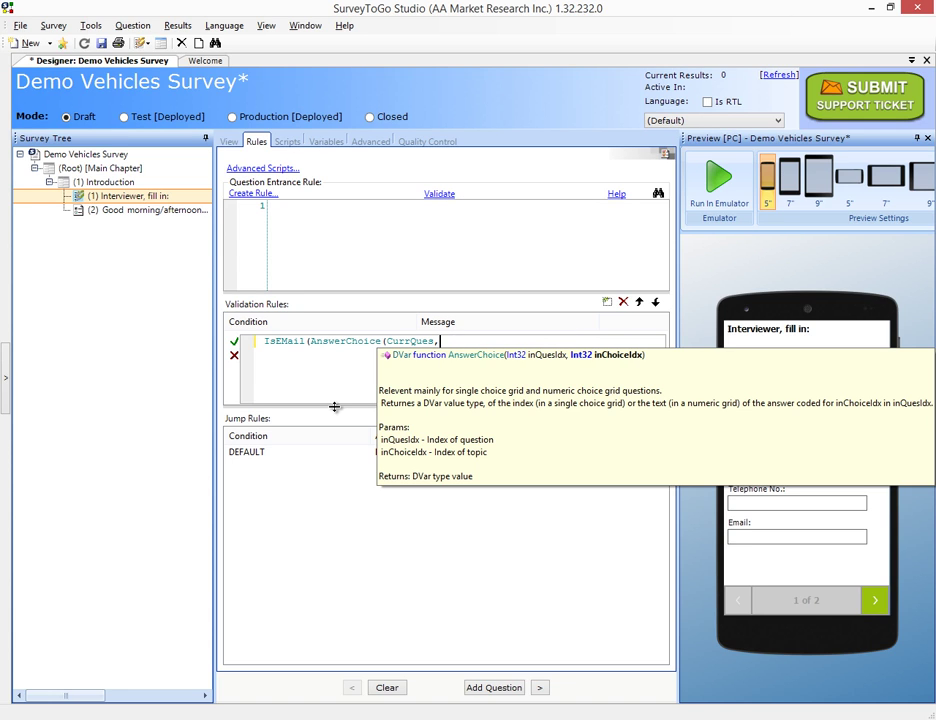
pyautogui.write('6))')
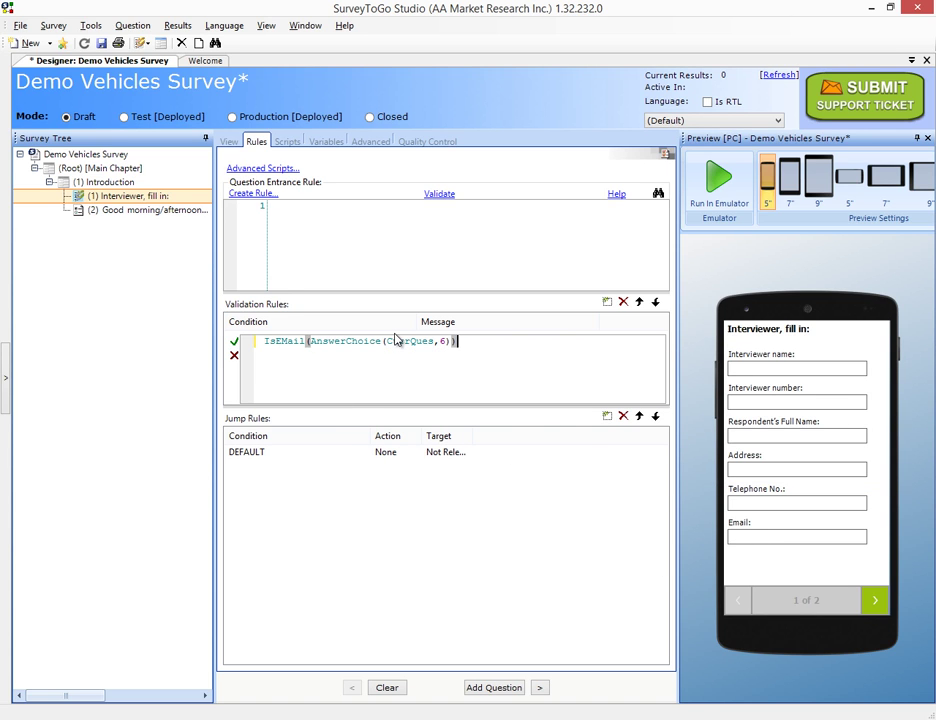
# Negate it to !IsEMail(...) and set the message 'Please enter proper email format'
pyautogui.press('Home')
pyautogui.write('!')
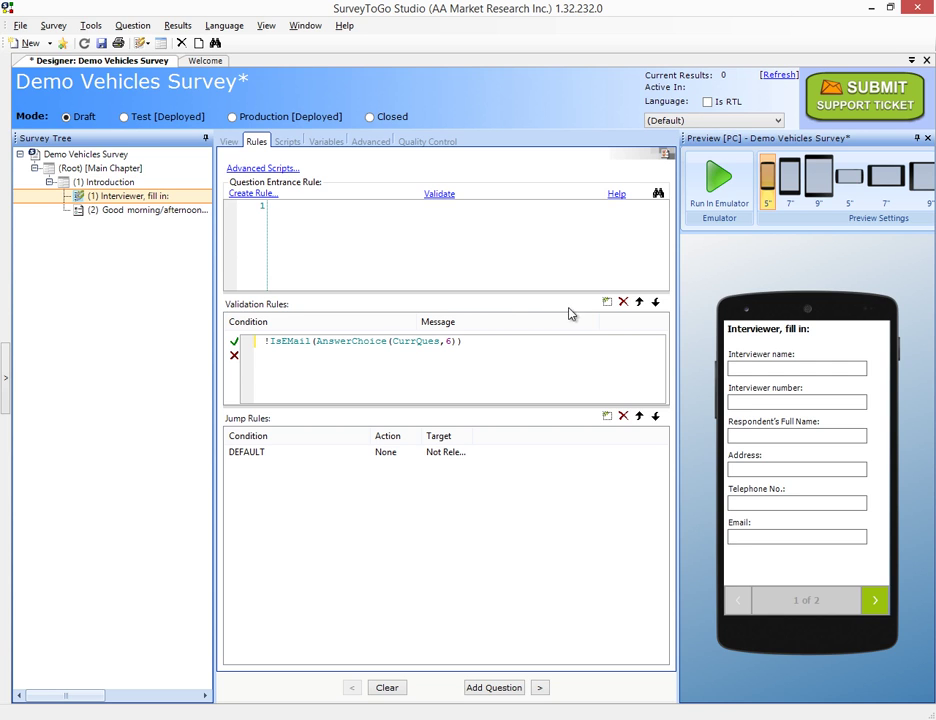
pyautogui.click(236, 341)
pyautogui.click(453, 353)
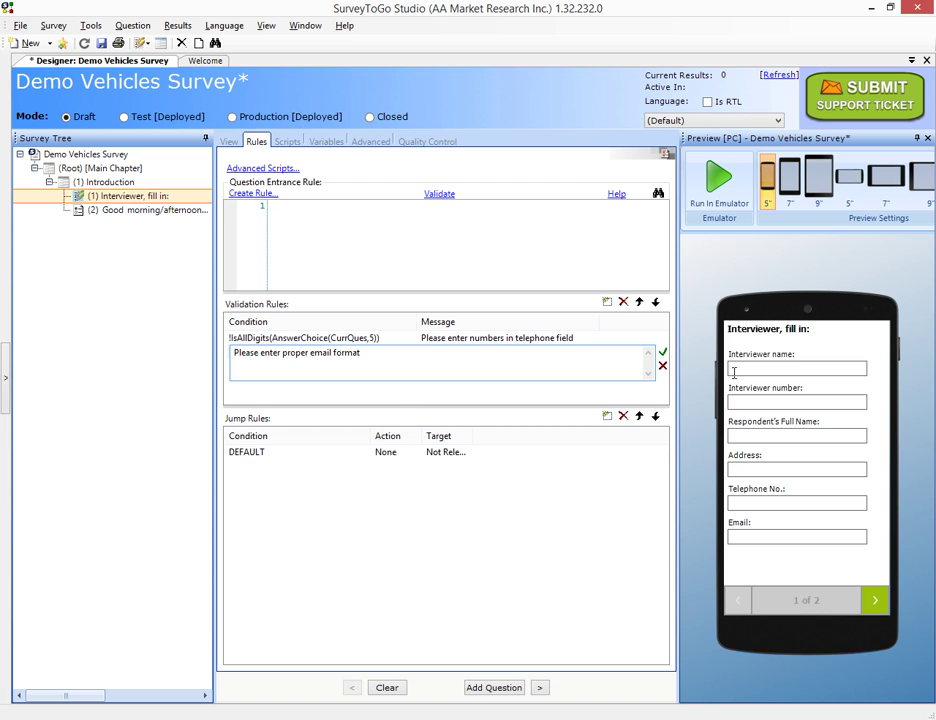
pyautogui.click(662, 353)
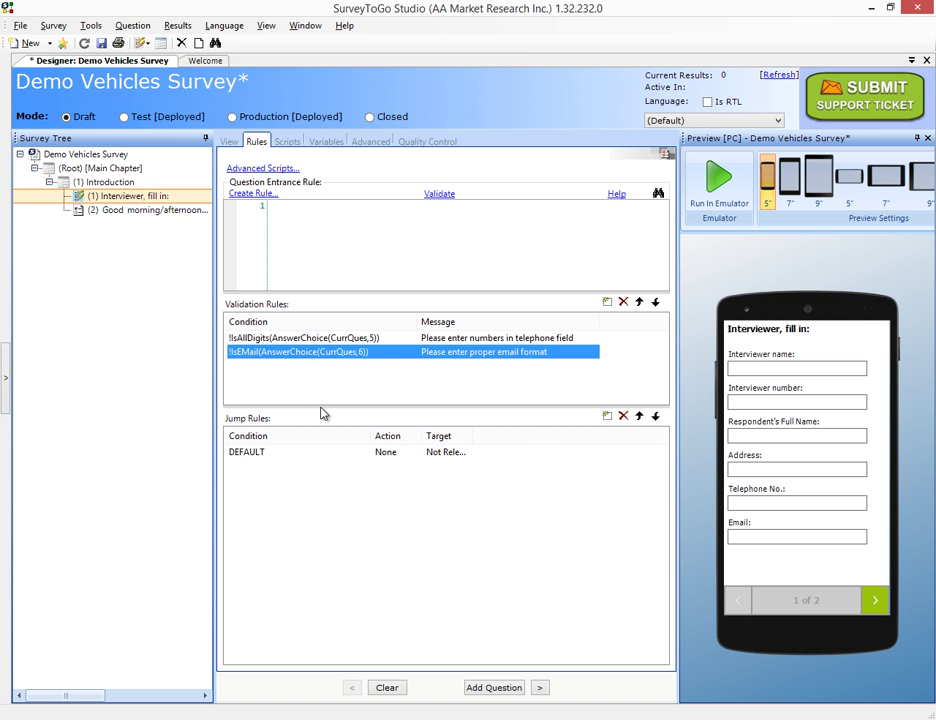
pyautogui.hotkey('alt', 'Tab')
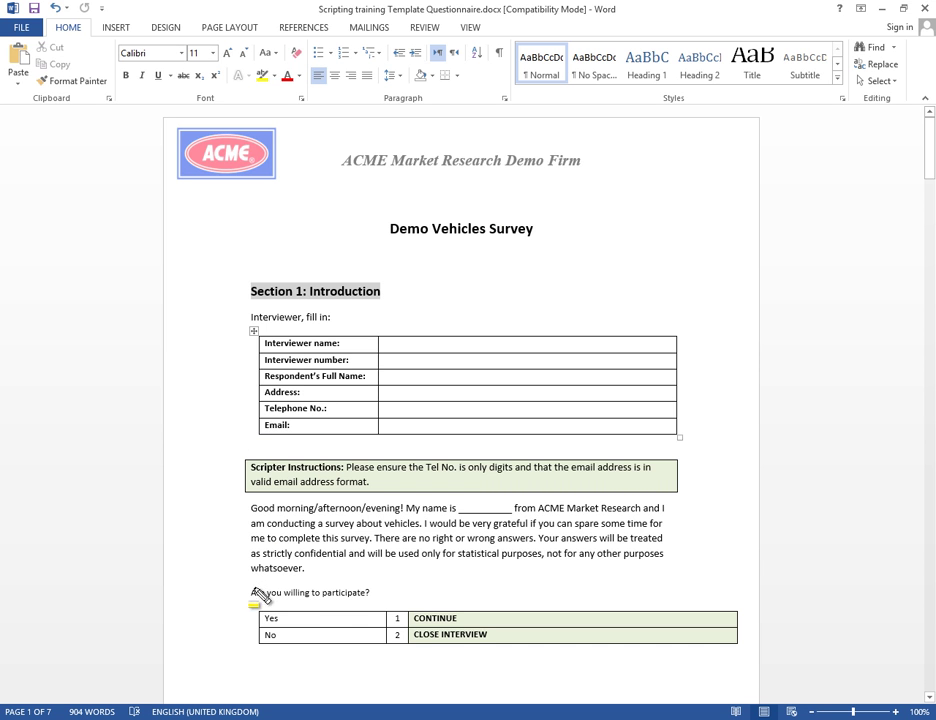
pyautogui.moveTo(408, 612); pyautogui.dragTo(558, 662)
pyautogui.hotkey('alt', 'Tab')
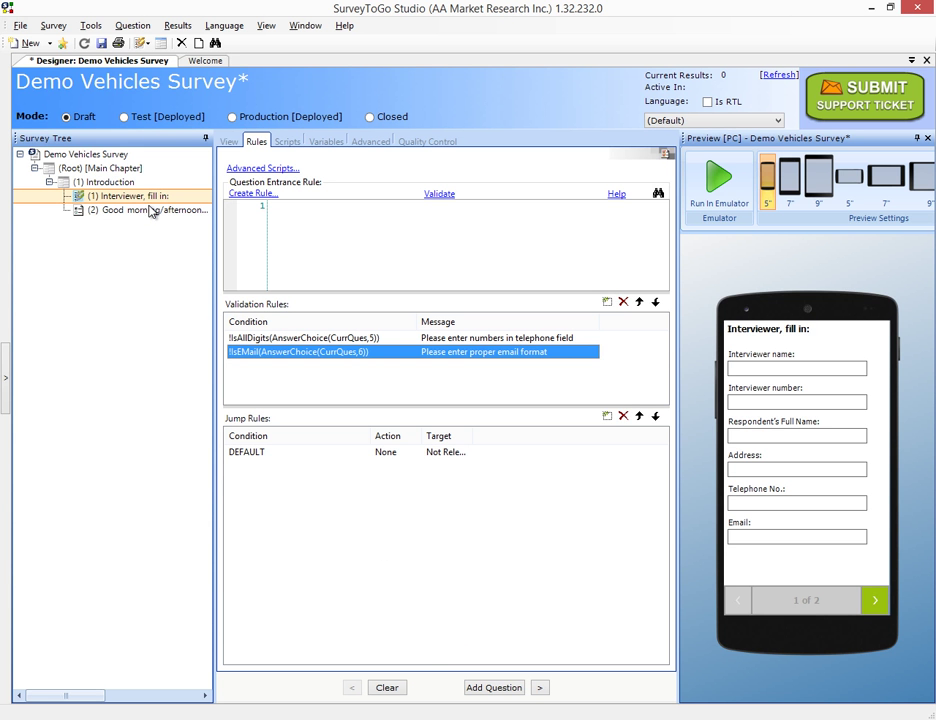
# Add a jump rule to the greeting question: Answer(CurrQues)==2 with action Cancel
pyautogui.click(150, 210)
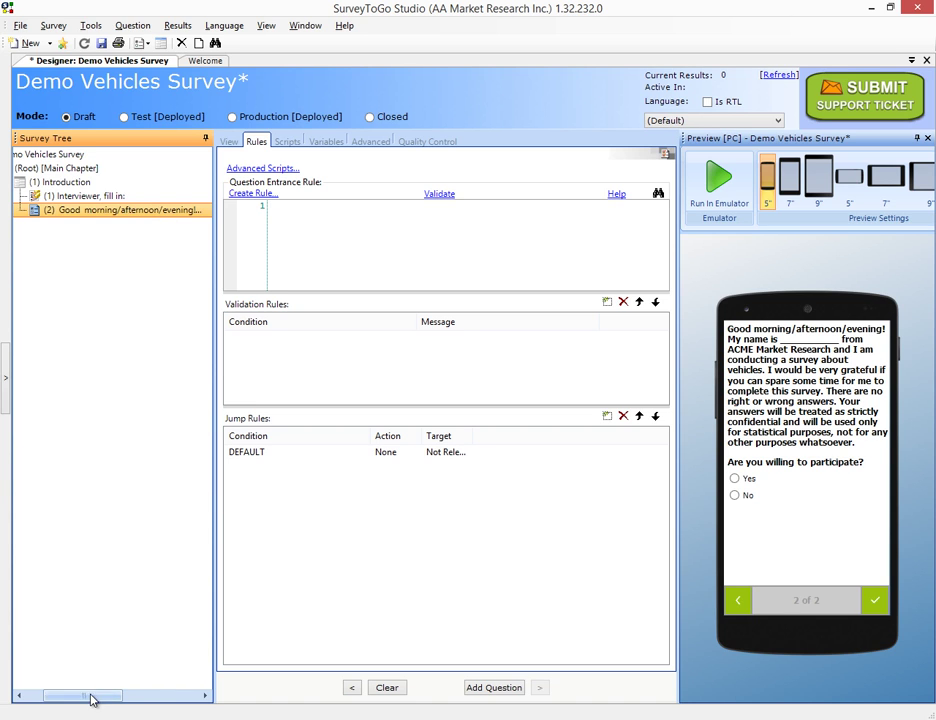
pyautogui.moveTo(92, 695); pyautogui.dragTo(72, 695)
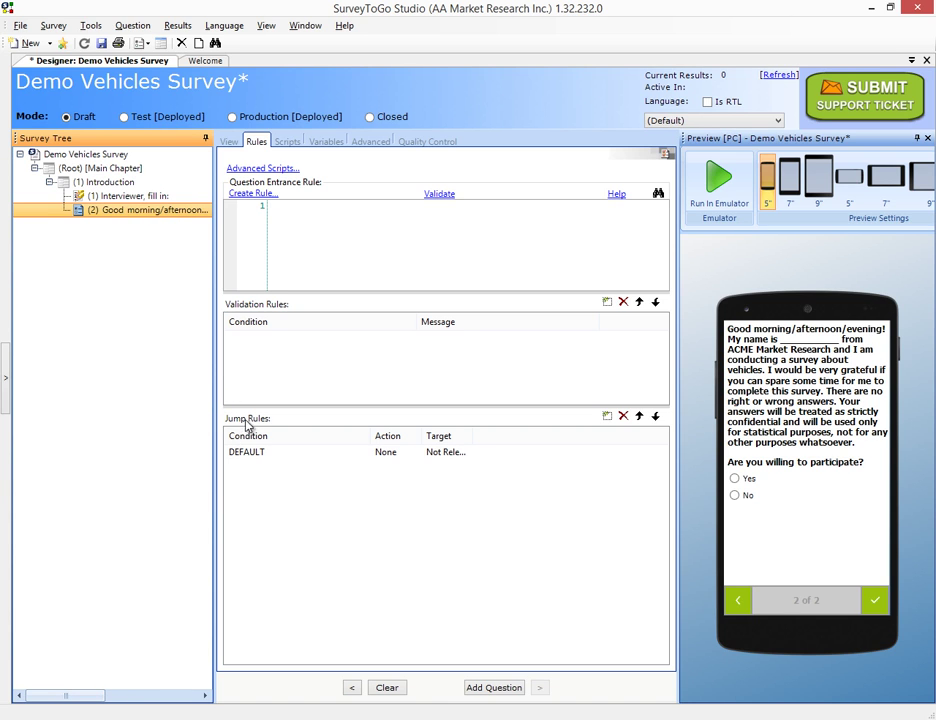
pyautogui.click(607, 415)
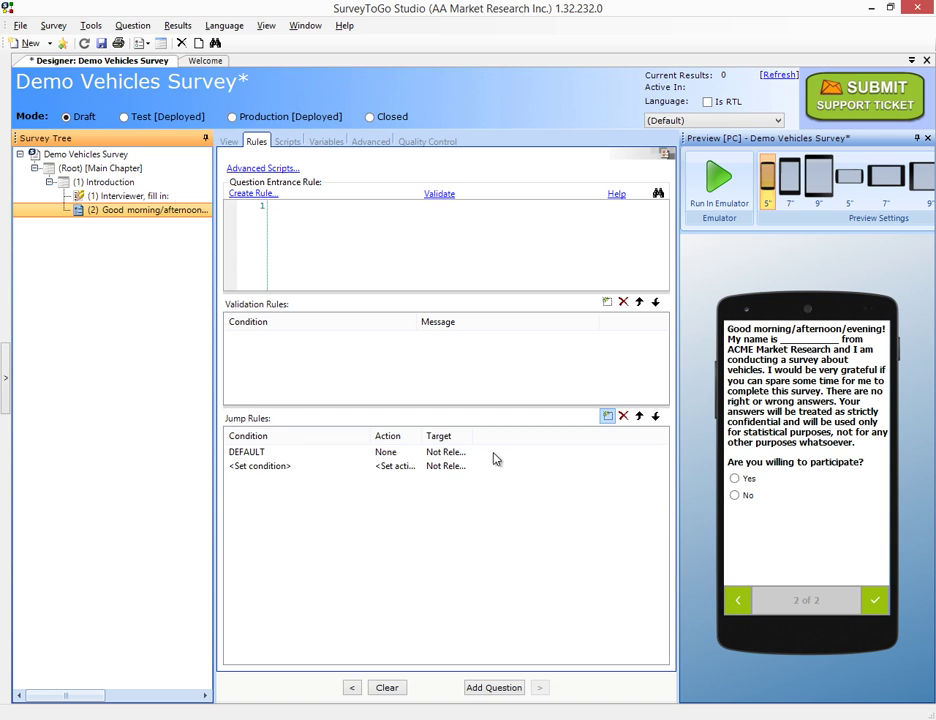
pyautogui.click(272, 470)
pyautogui.write('Ans')
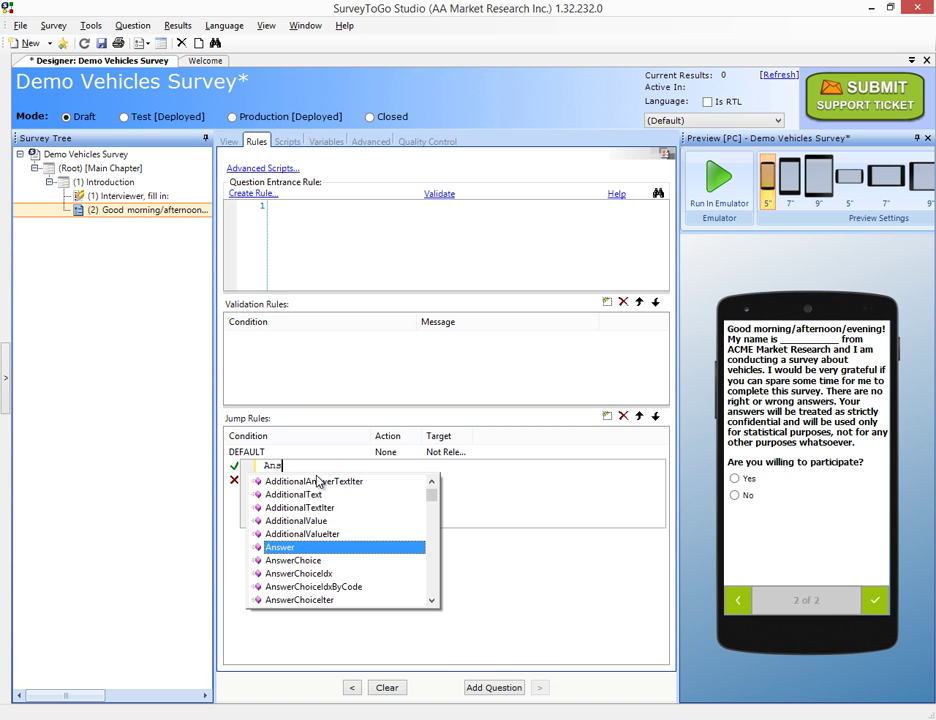
pyautogui.write('wer(Cur')
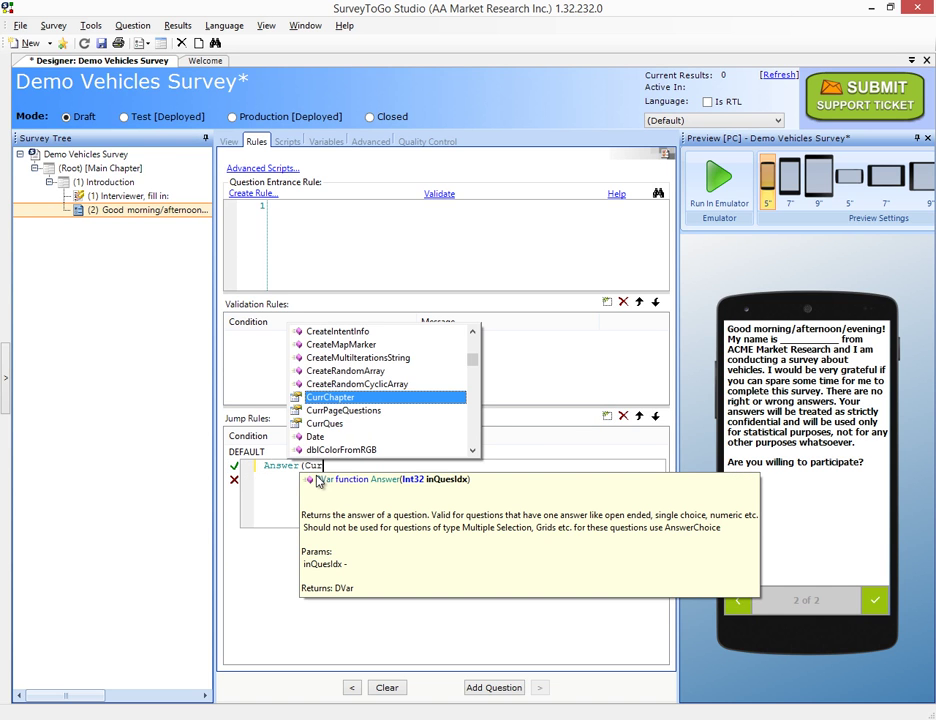
pyautogui.write('rQues(')
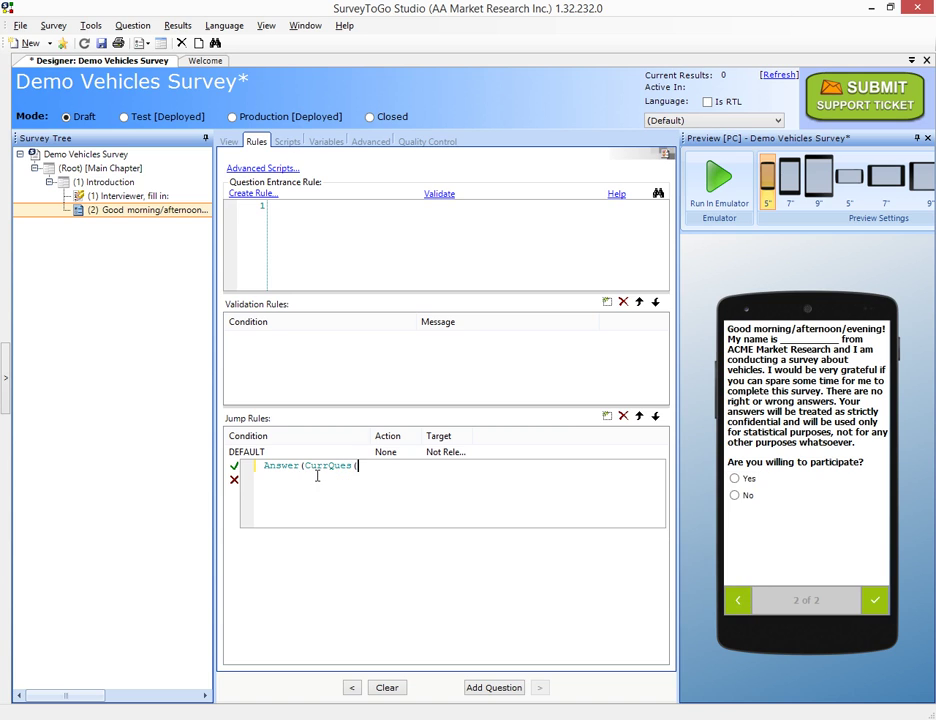
pyautogui.press('BackSpace')
pyautogui.write(')==2')
pyautogui.click(234, 466)
pyautogui.click(384, 466)
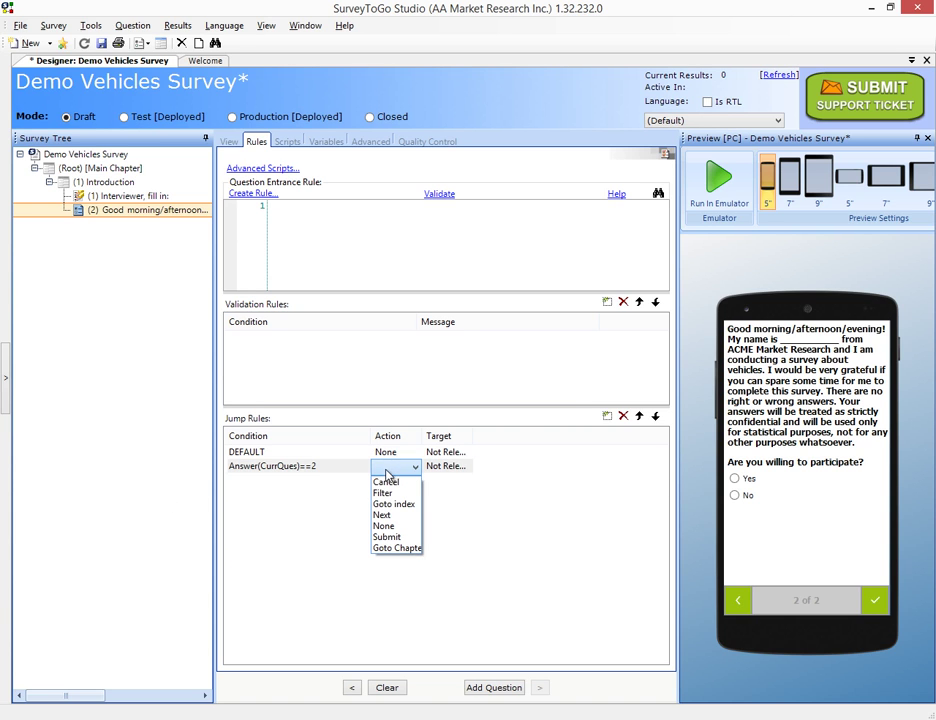
pyautogui.click(385, 479)
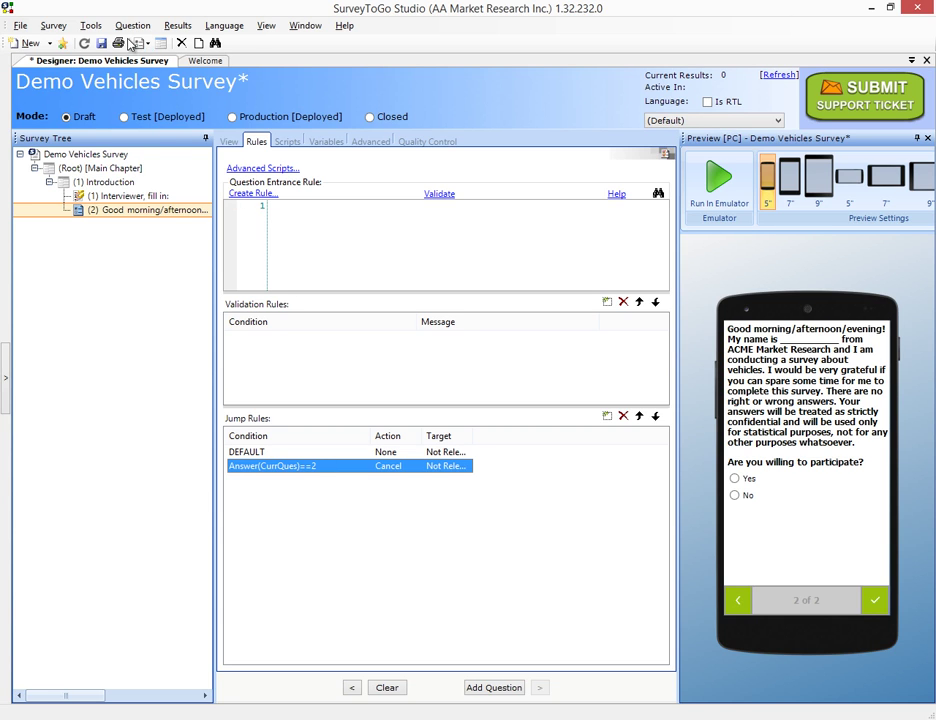
# Insert an Empty-type question after question 2 reading 'If you are here, you chose to continue'
pyautogui.click(132, 25)
pyautogui.moveTo(156, 44)
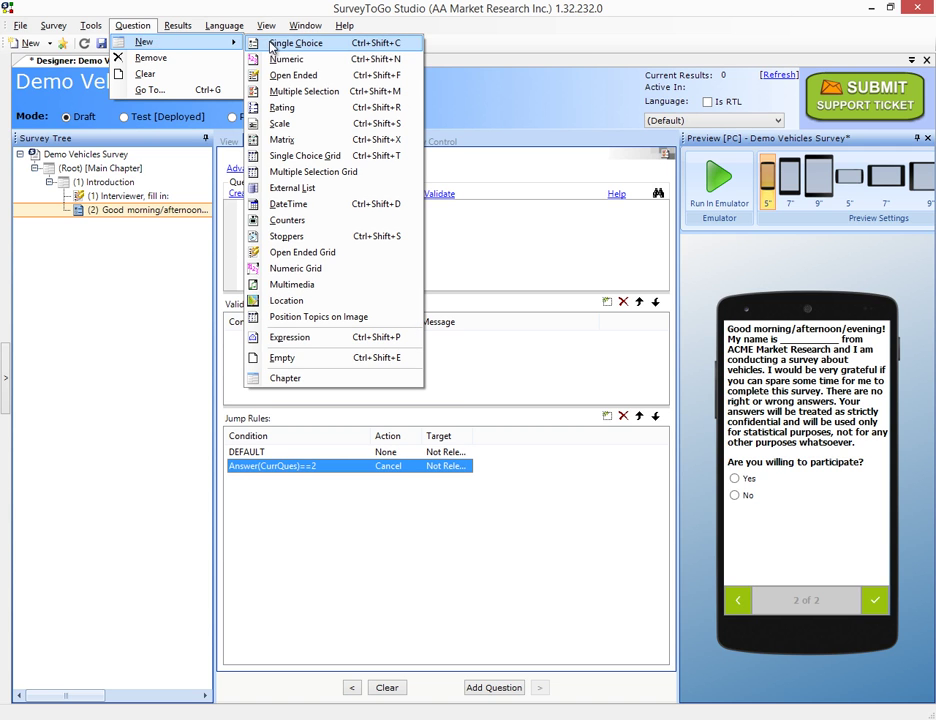
pyautogui.click(296, 337)
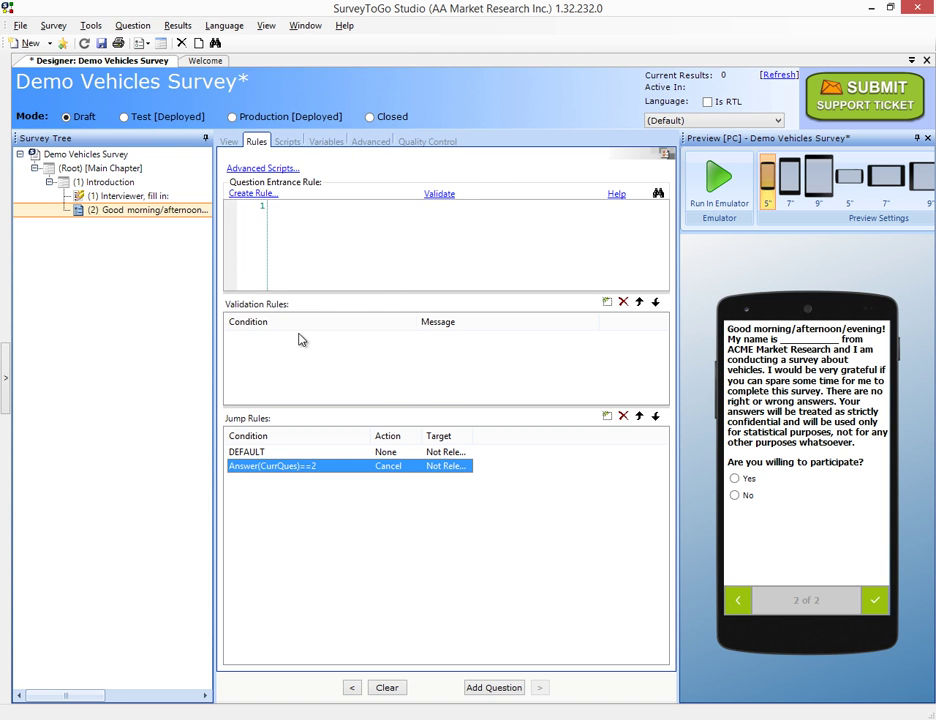
pyautogui.click(303, 169)
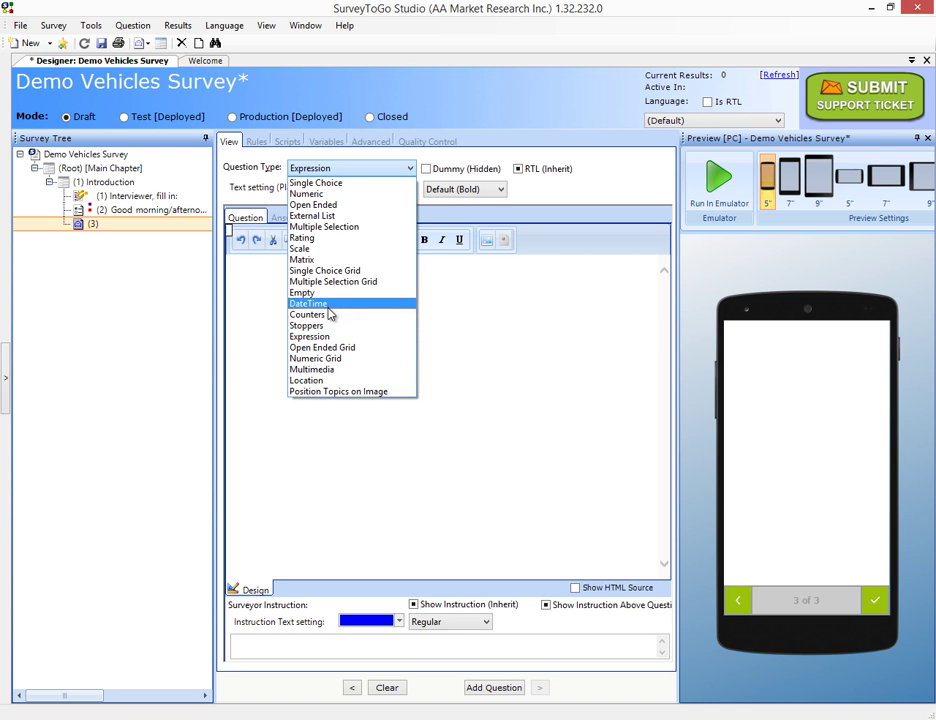
pyautogui.click(318, 293)
pyautogui.click(302, 303)
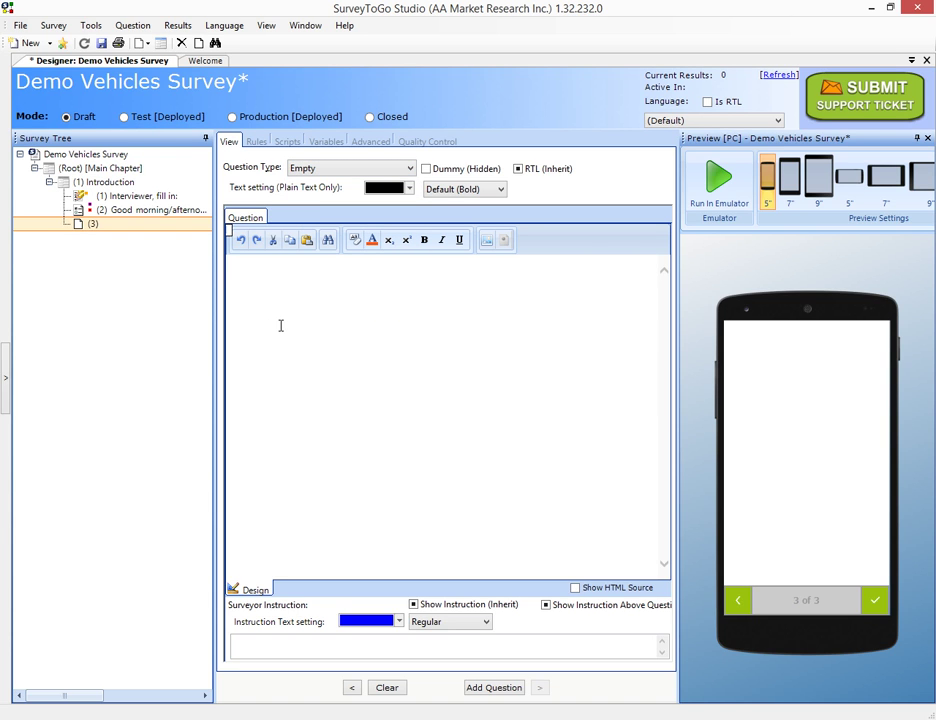
pyautogui.write('If you are here, you')
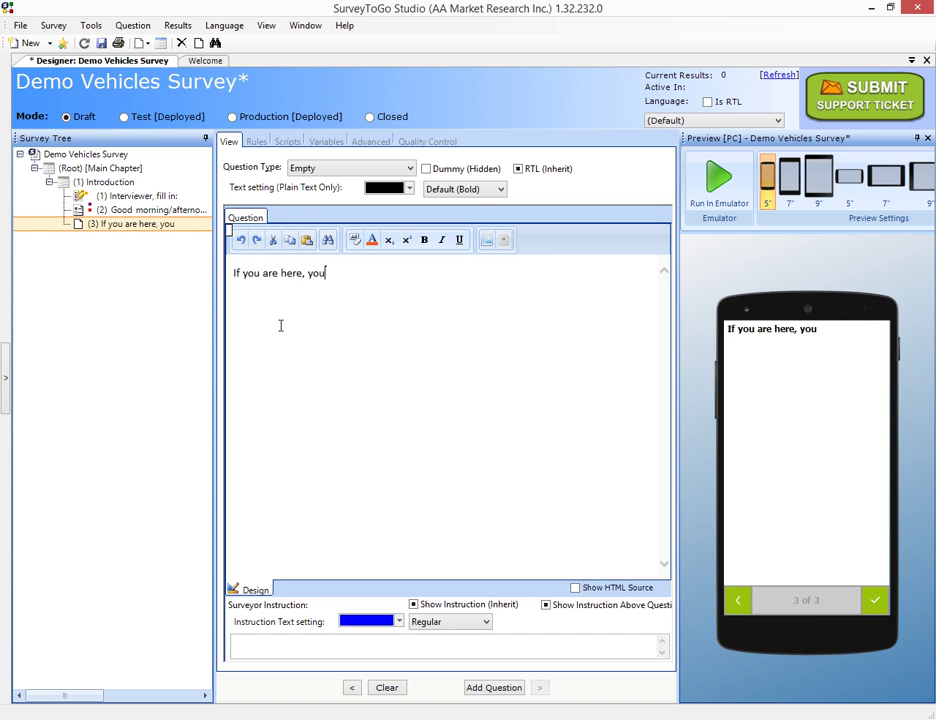
pyautogui.write(' chose to cont')
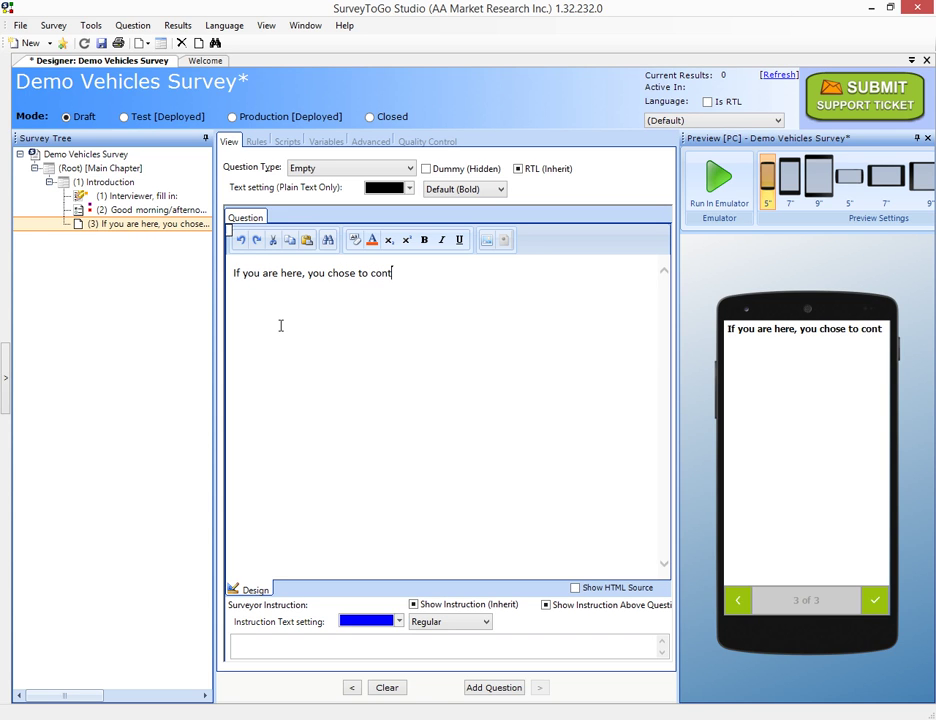
pyautogui.write('inue')
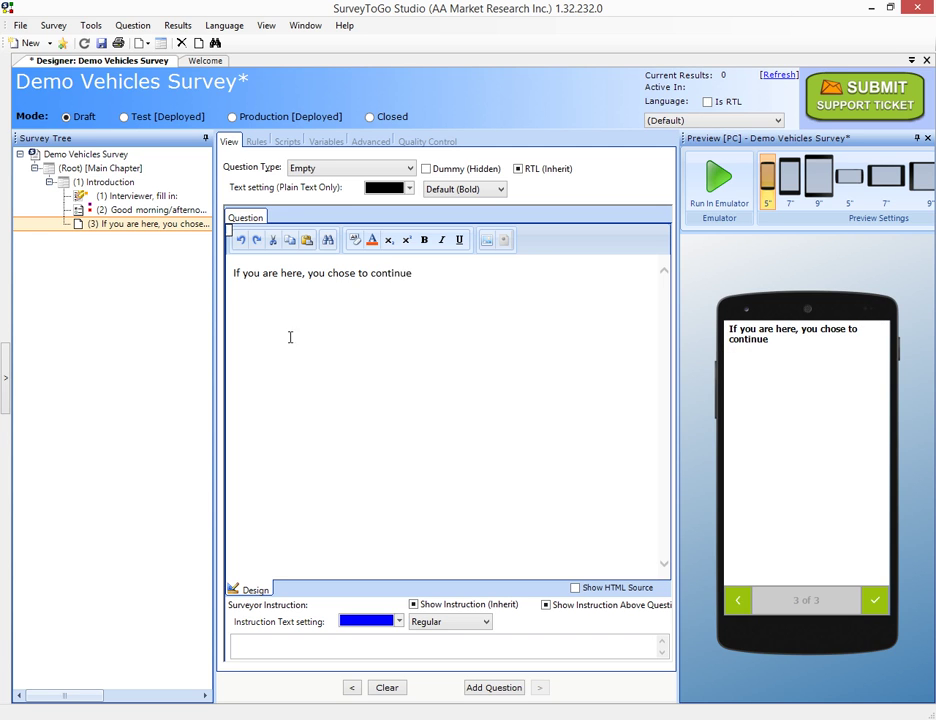
pyautogui.moveTo(126, 217)
# Launch the survey in the emulator, reloading it with the updated version
pyautogui.click(731, 189)
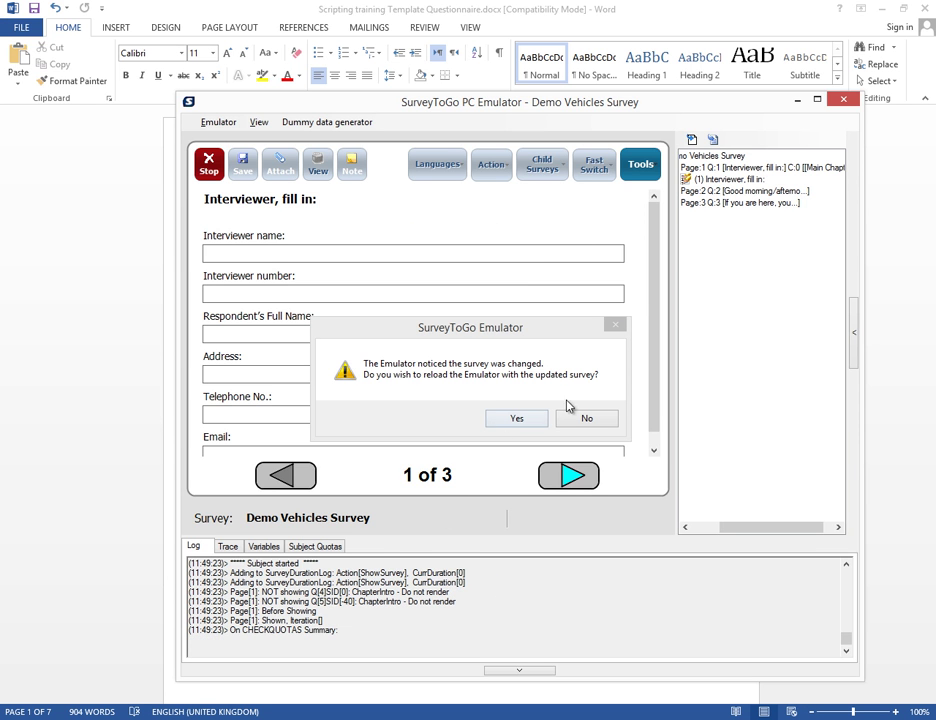
pyautogui.click(531, 418)
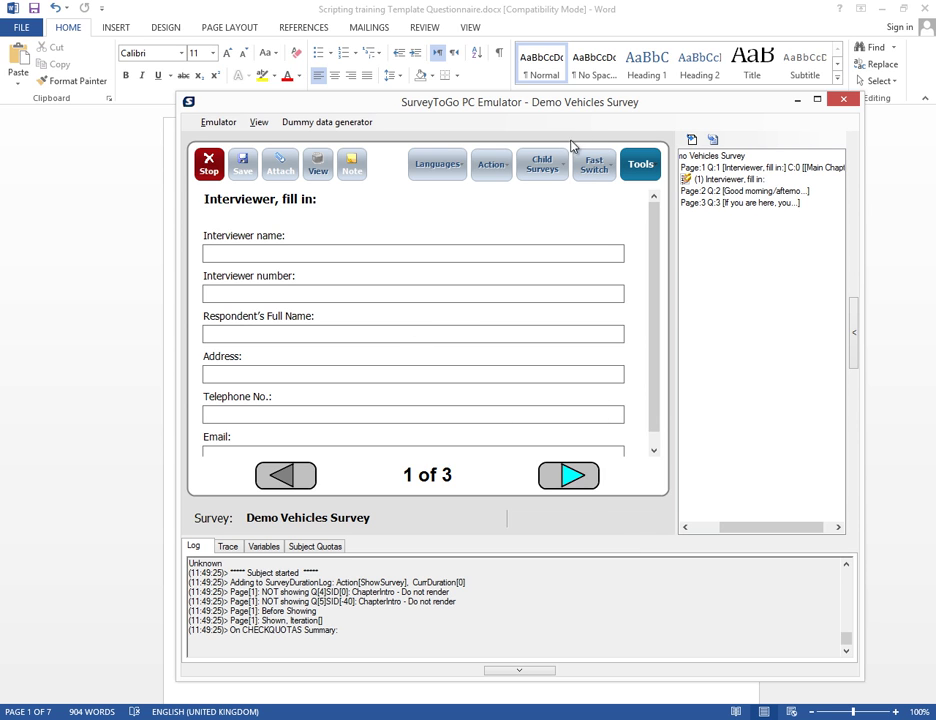
pyautogui.moveTo(581, 97); pyautogui.dragTo(580, 36)
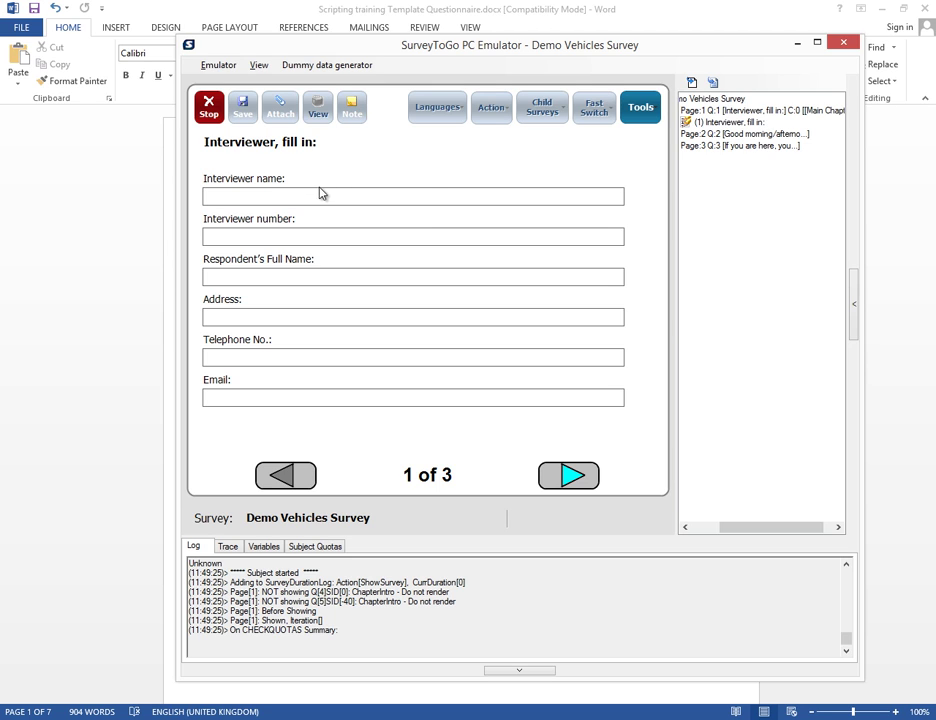
# Fill every interviewer field with letters like 'aaa' and try to advance
pyautogui.write('aaa')
pyautogui.click(259, 234)
pyautogui.write('aaa')
pyautogui.click(259, 275)
pyautogui.write('aa')
pyautogui.click(247, 322)
pyautogui.write('aaa')
pyautogui.click(251, 358)
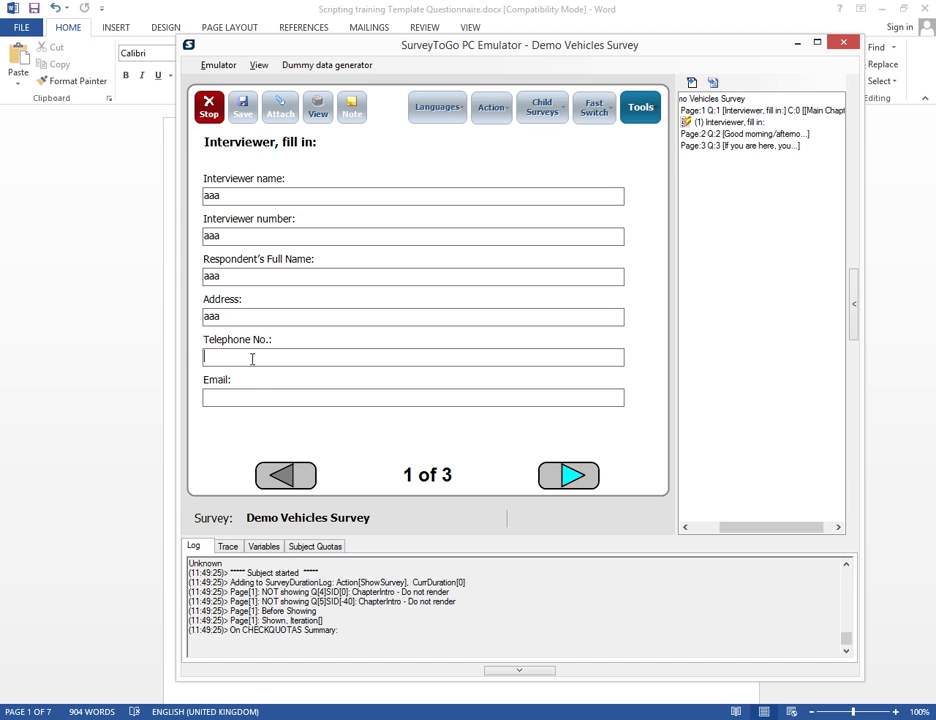
pyautogui.write('aa')
pyautogui.click(249, 397)
pyautogui.write('aaa')
pyautogui.click(568, 476)
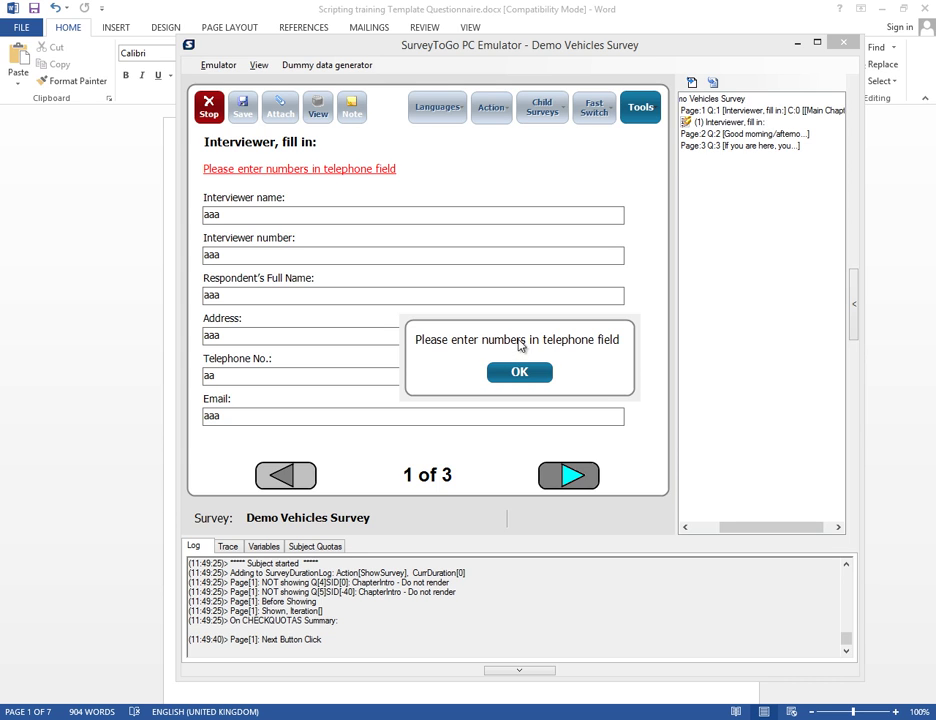
# Fix the errors by entering telephone 123 and a valid email address, then advance
pyautogui.click(539, 374)
pyautogui.doubleClick(288, 375)
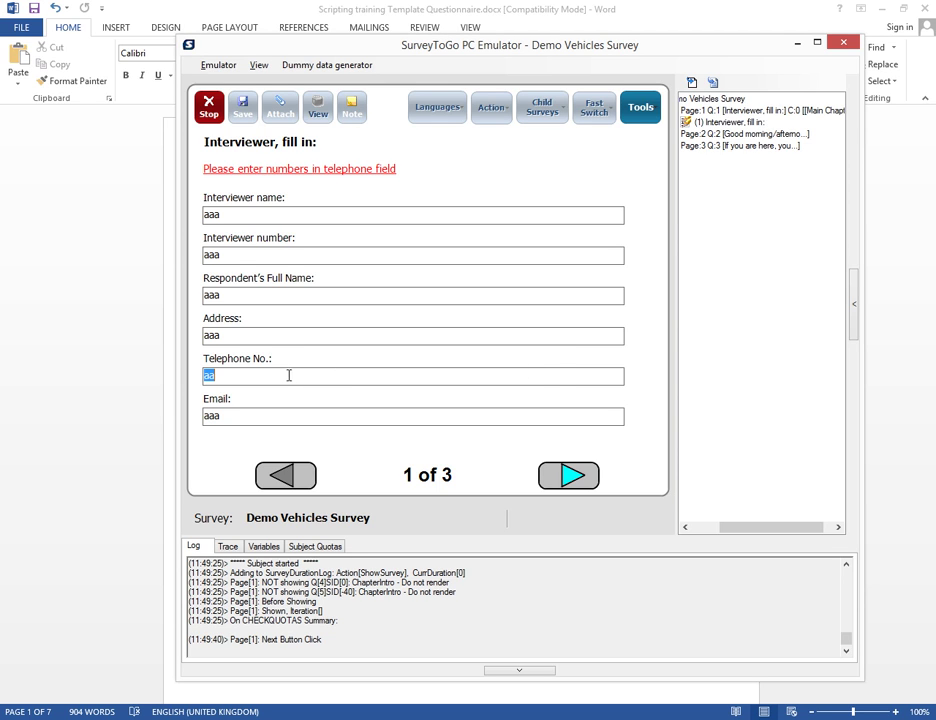
pyautogui.write('123')
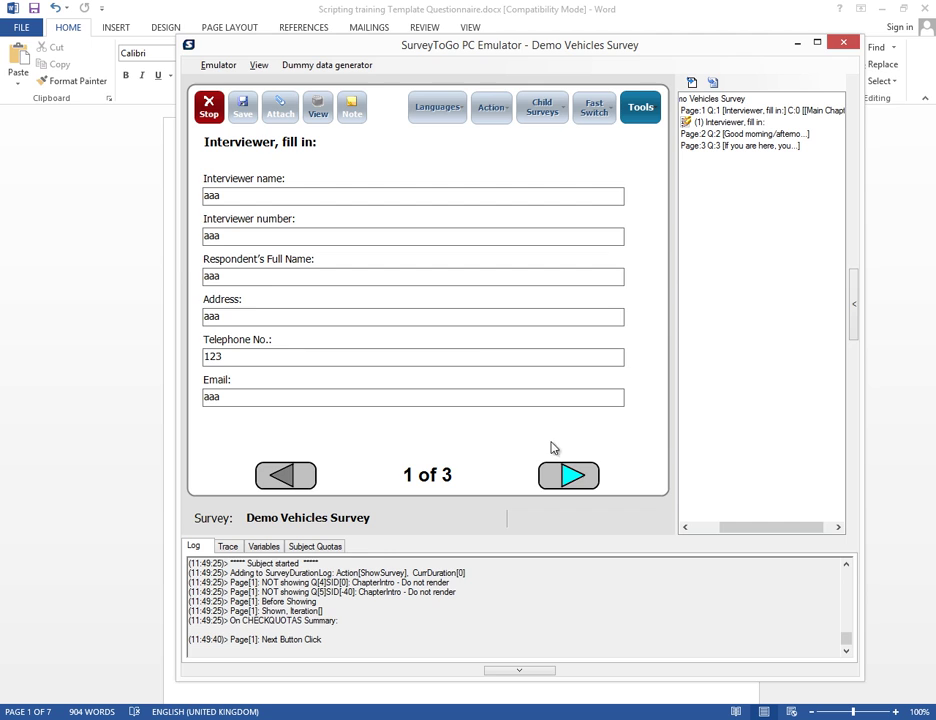
pyautogui.click(568, 474)
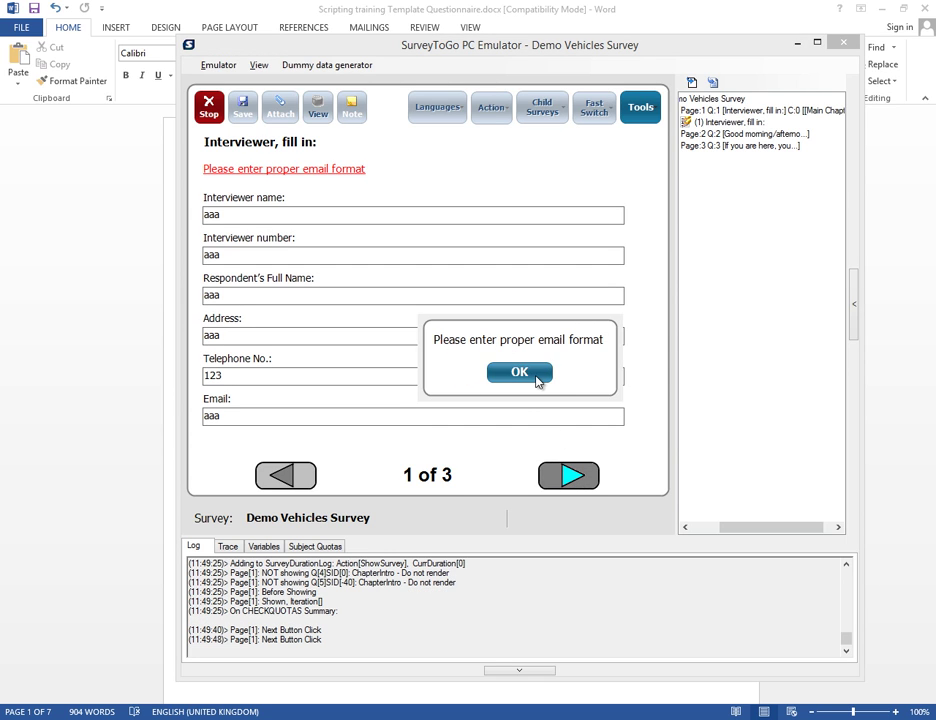
pyautogui.click(519, 372)
pyautogui.moveTo(281, 419); pyautogui.dragTo(155, 404)
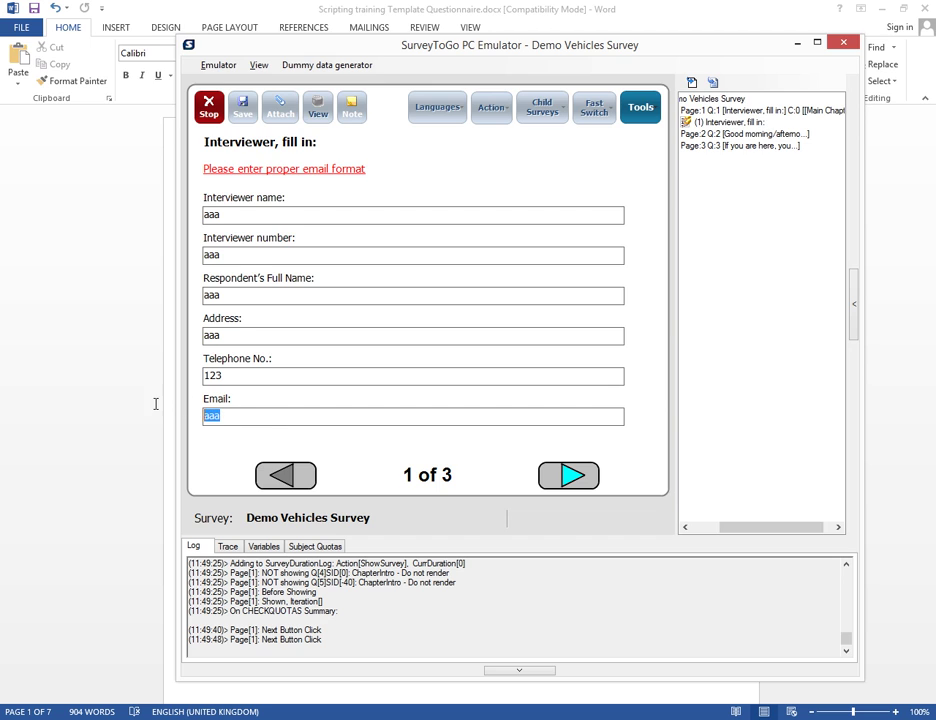
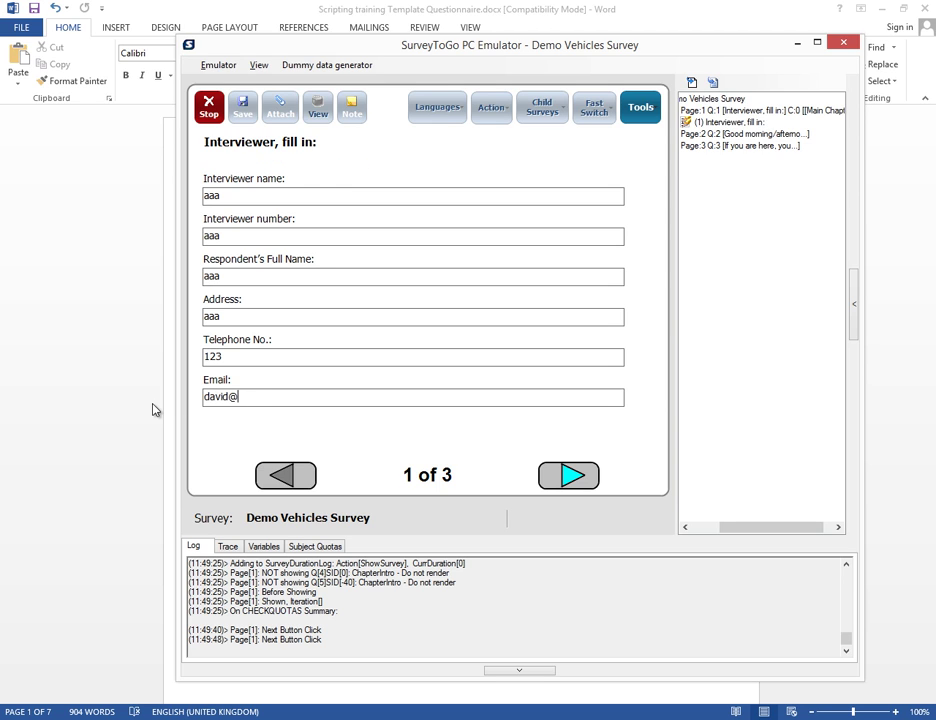
pyautogui.click(557, 476)
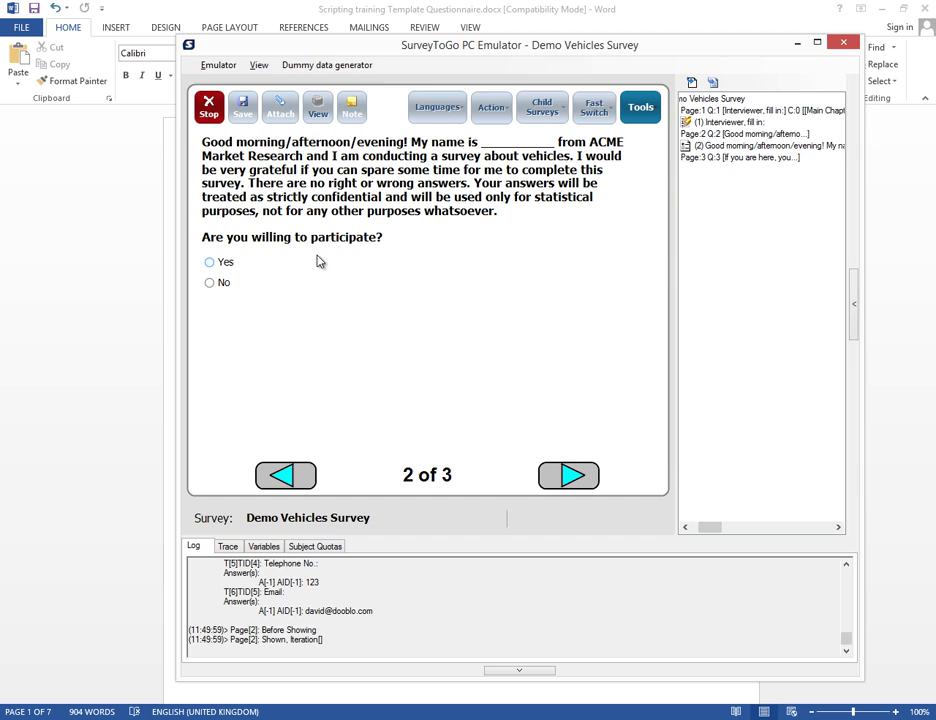
# Answer Yes to reach the continue message, go back, then answer No to trigger cancellation
pyautogui.click(212, 262)
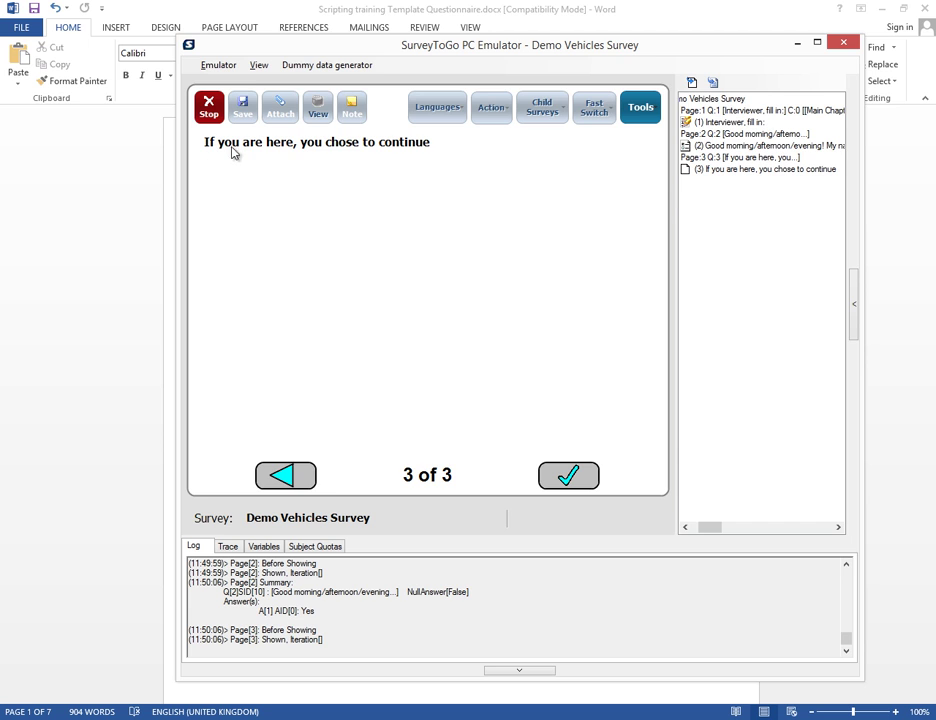
pyautogui.click(280, 478)
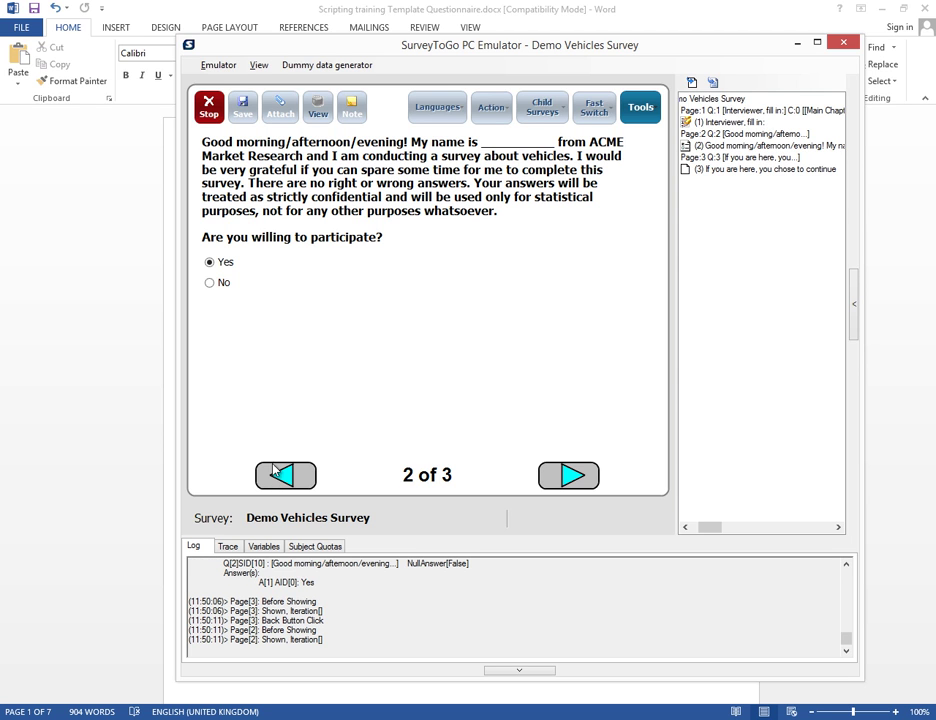
pyautogui.click(223, 282)
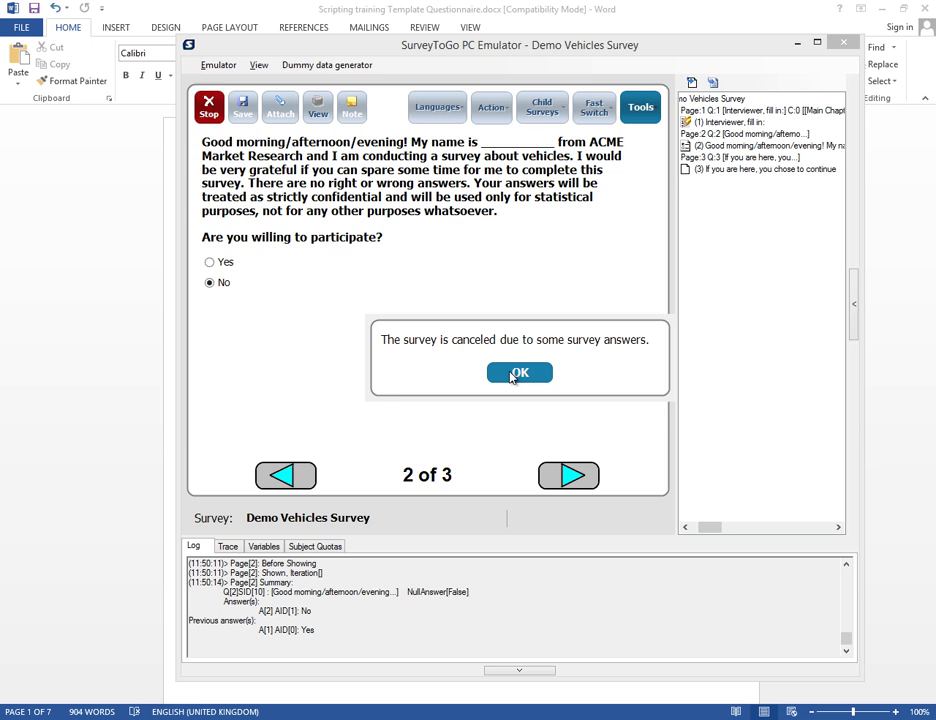
# Dismiss the cancel notice, reset the emulator, and jump to the Good morning question on page 2
pyautogui.click(512, 374)
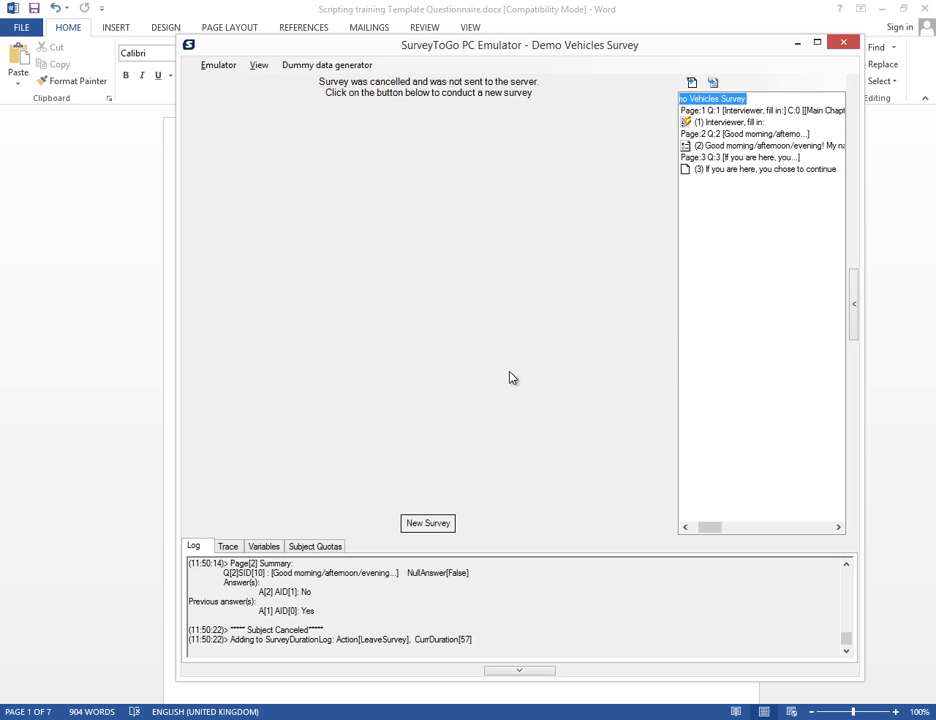
pyautogui.click(222, 68)
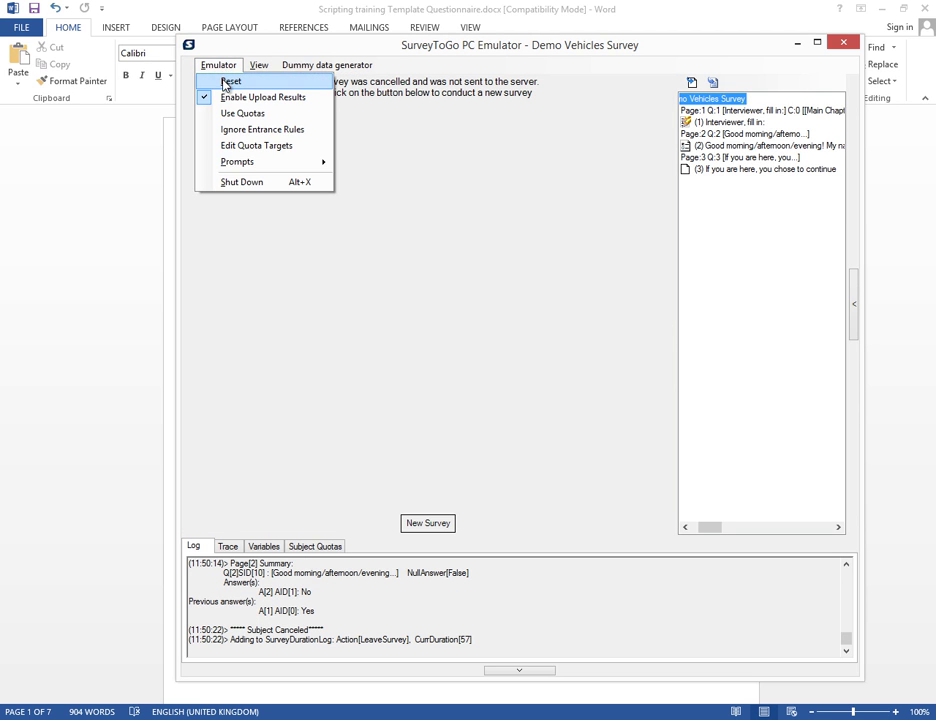
pyautogui.click(226, 81)
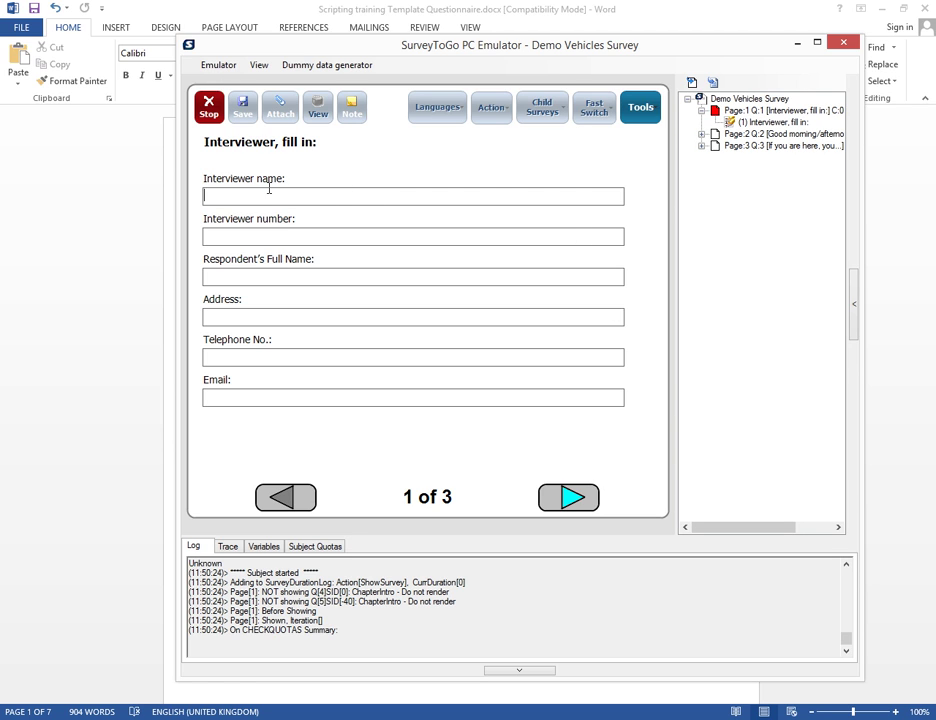
pyautogui.moveTo(748, 134); pyautogui.dragTo(718, 146)
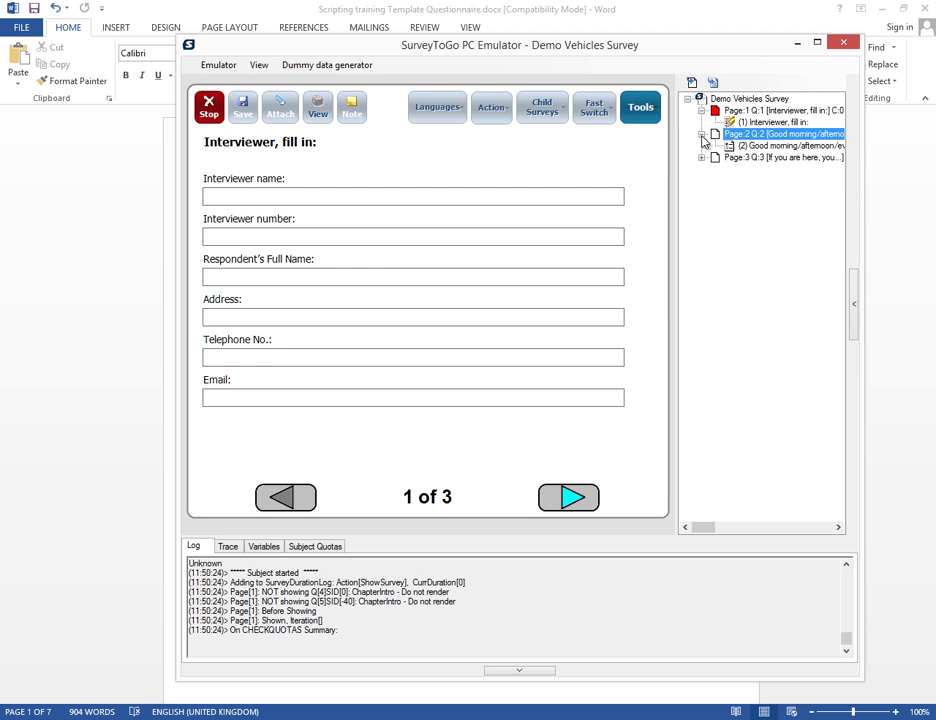
pyautogui.click(733, 148)
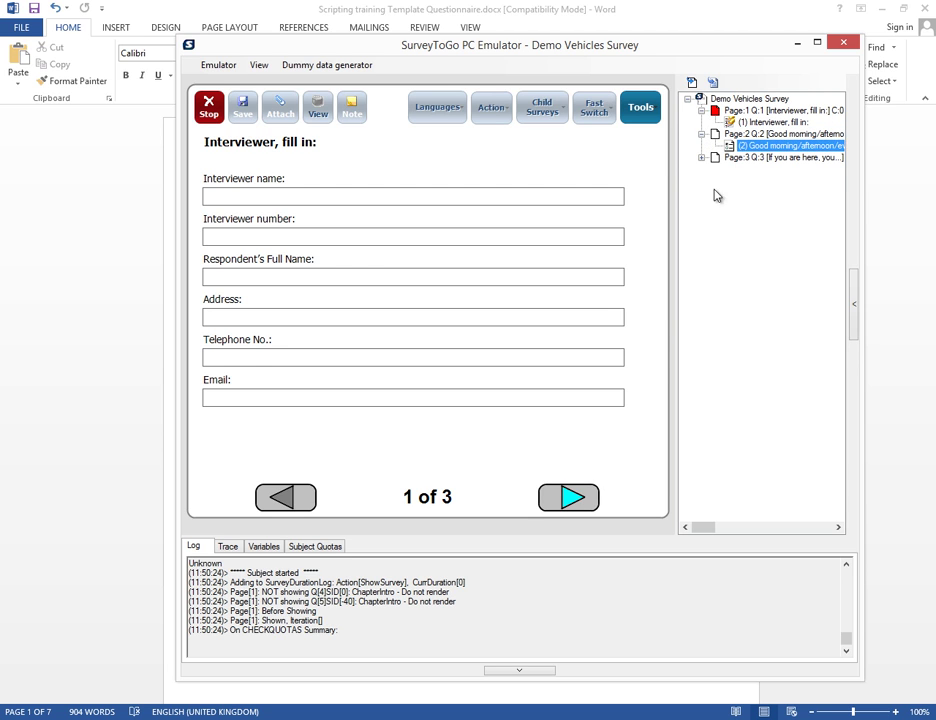
pyautogui.doubleClick(741, 148)
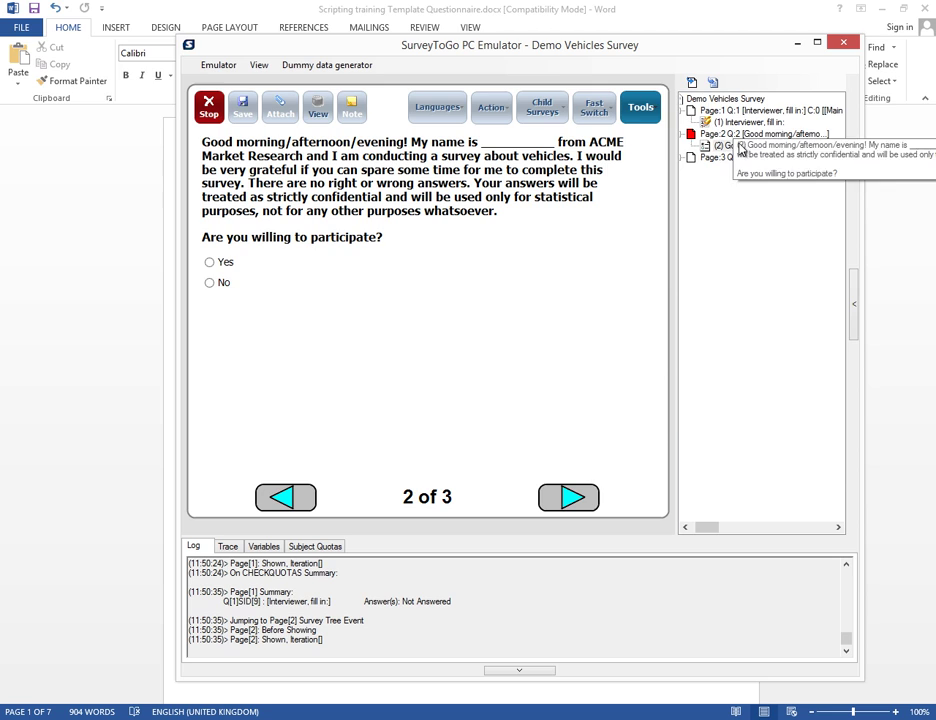